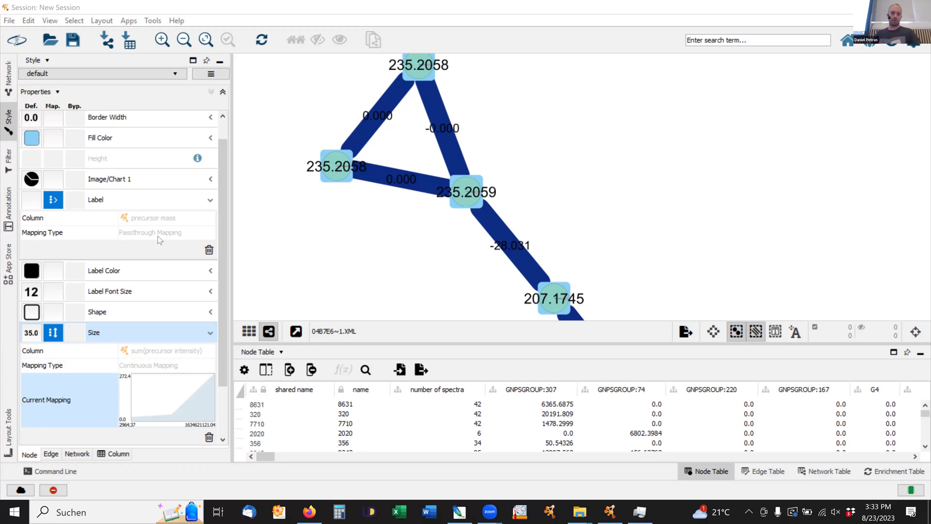
Step: Move node 258.2794 upward and away from the square cluster it belongs to in the network
{"action": "scroll", "coordinate": [328, 223], "scroll_direction": "down", "scroll_amount": 8}
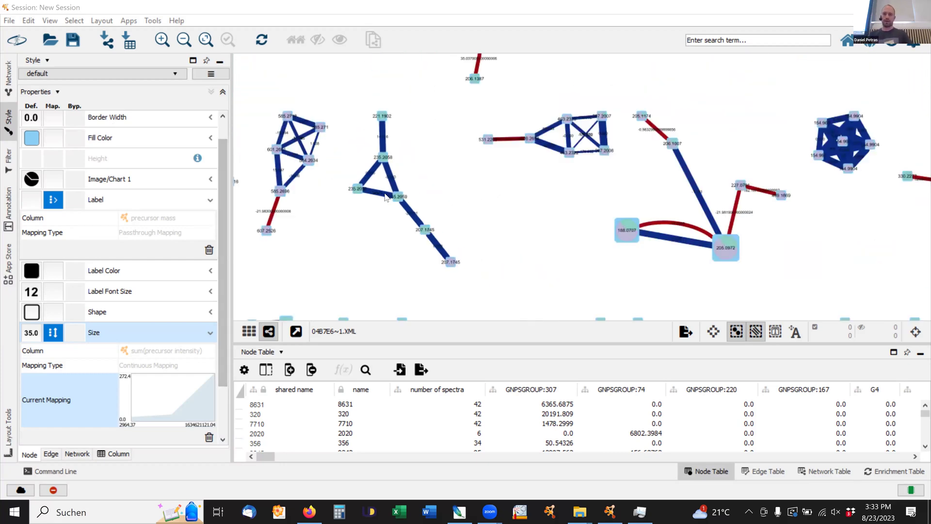
{"action": "scroll", "coordinate": [737, 224], "scroll_direction": "up", "scroll_amount": 5}
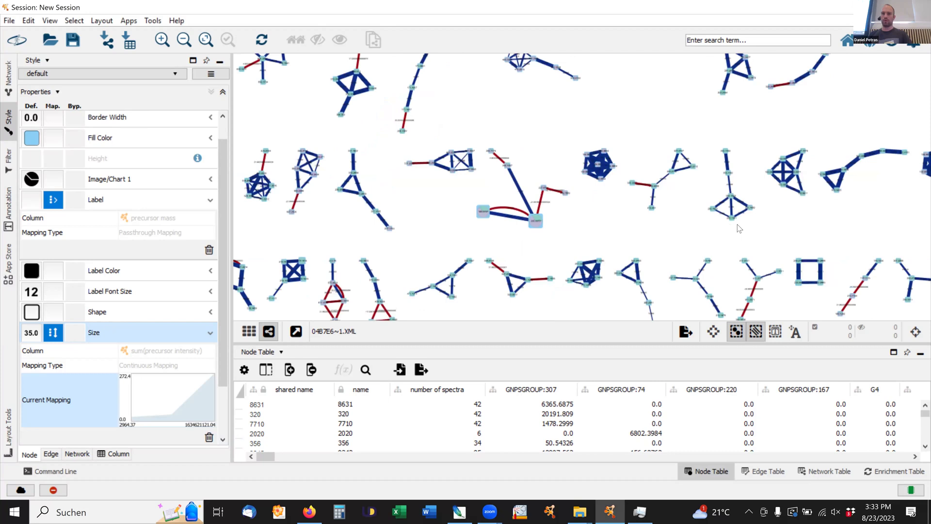
{"action": "scroll", "coordinate": [759, 232], "scroll_direction": "up", "scroll_amount": 4}
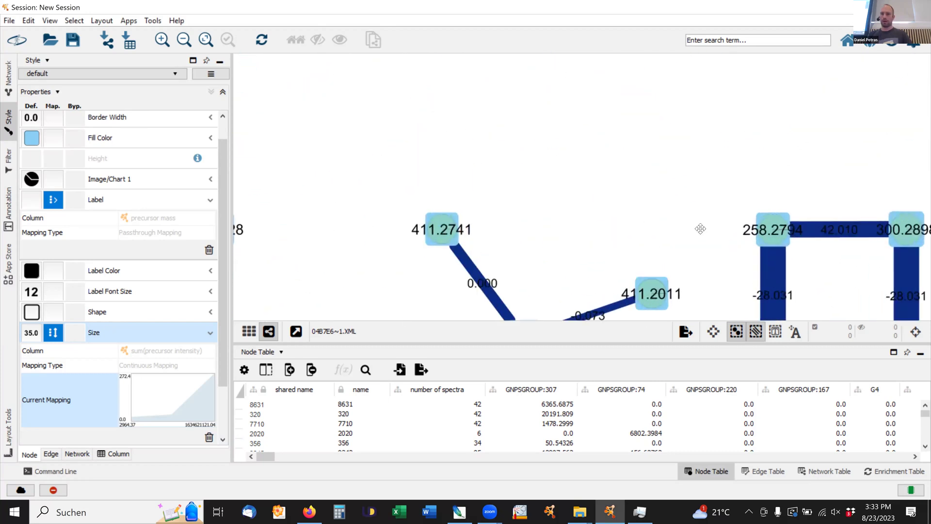
{"action": "scroll", "coordinate": [687, 194], "scroll_direction": "down", "scroll_amount": 1}
{"action": "left_click", "coordinate": [677, 200]}
{"action": "left_click_drag", "start_coordinate": [577, 113], "coordinate": [579, 117]}
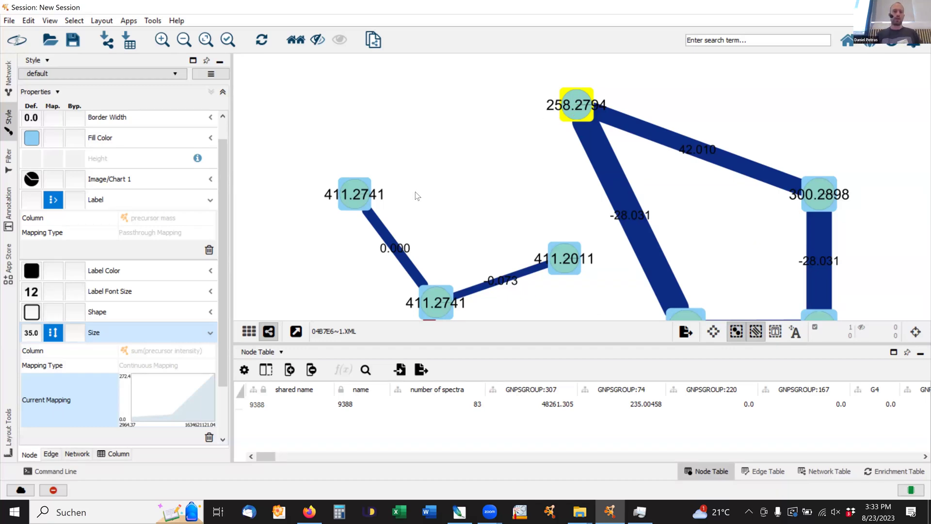
Step: Set a size bypass of 100 for the selected node 258.2794
{"action": "scroll", "coordinate": [107, 285], "scroll_direction": "down", "scroll_amount": 3}
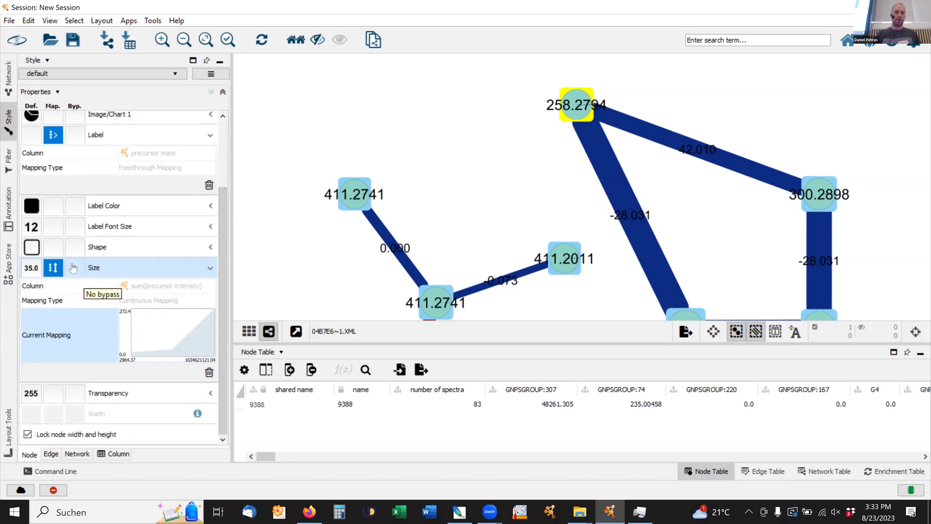
{"action": "left_click", "coordinate": [72, 266]}
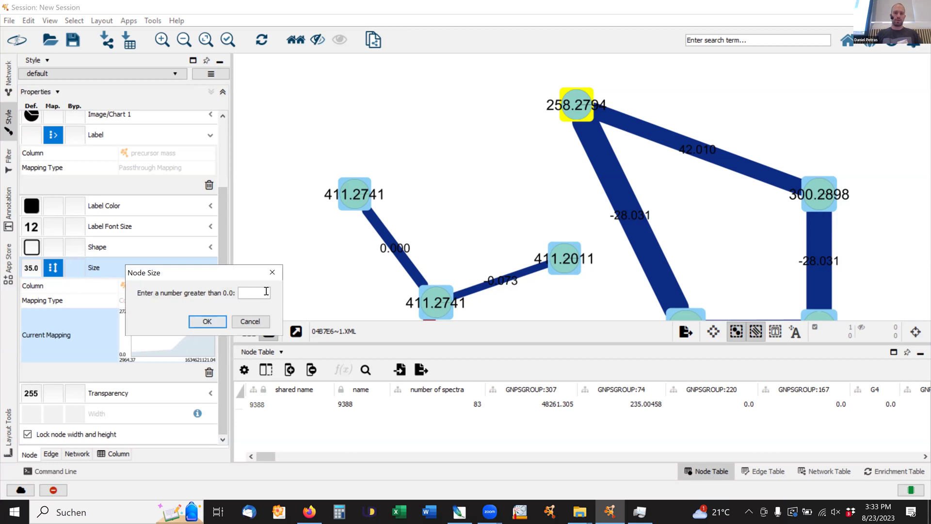
{"action": "type", "text": "100"}
{"action": "left_click", "coordinate": [208, 322]}
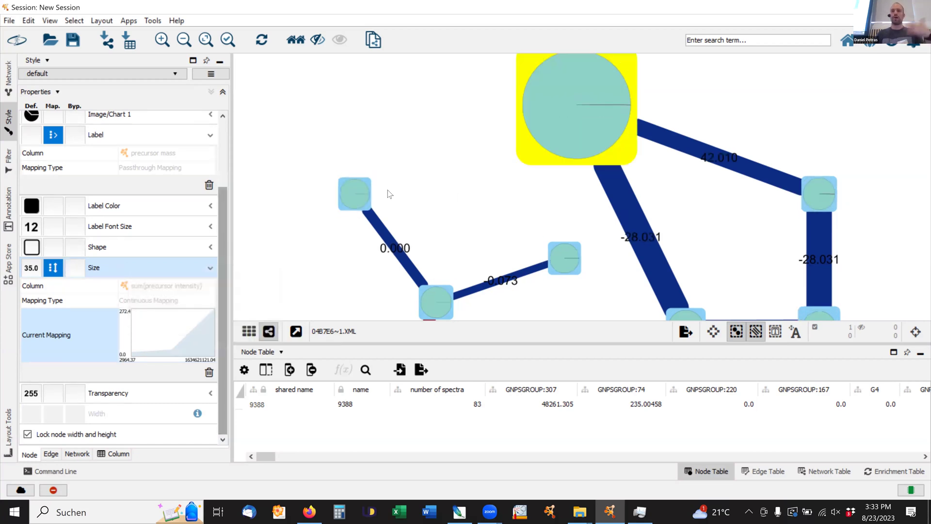
Step: Inspect the table entry of node 170.1176 in the neighbouring cluster and clear the selection
{"action": "scroll", "coordinate": [535, 144], "scroll_direction": "down", "scroll_amount": 3}
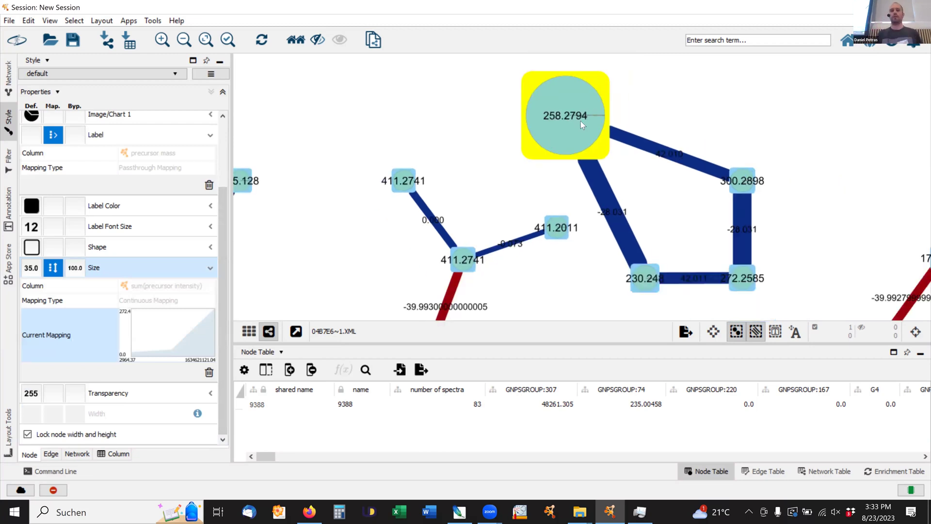
{"action": "left_click_drag", "start_coordinate": [927, 220], "coordinate": [641, 148]}
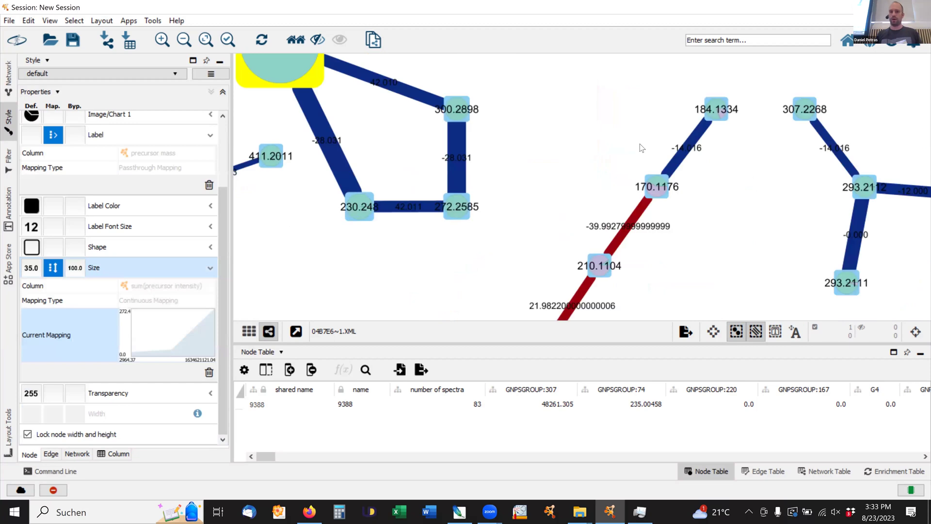
{"action": "left_click", "coordinate": [652, 190]}
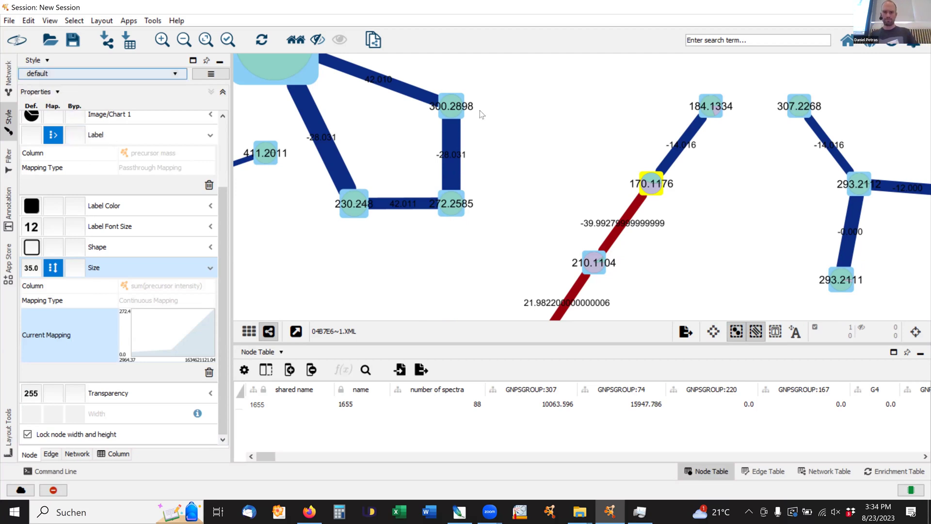
{"action": "left_click", "coordinate": [577, 148]}
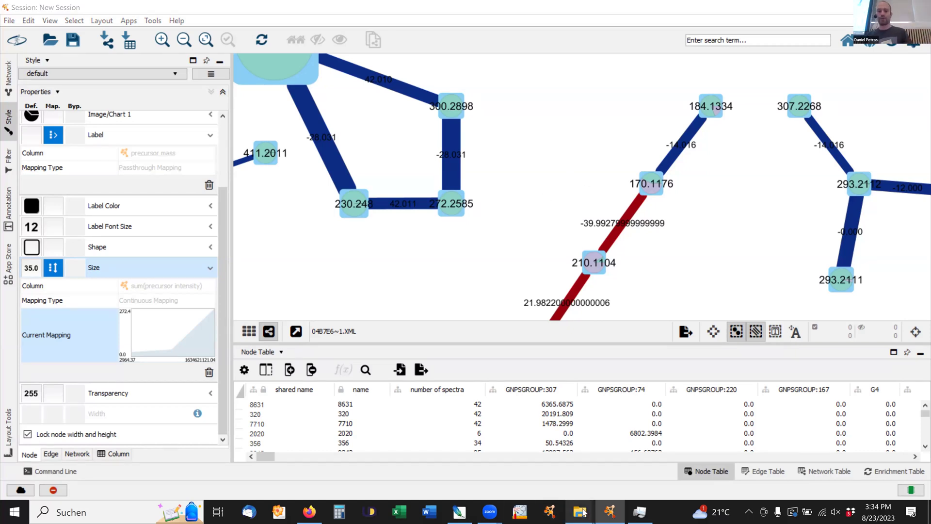
Step: Switch to File Explorer, go to the quantification_table folder of the Cytoscape download and try to open quantification_table-00000
{"action": "mouse_move", "coordinate": [574, 513]}
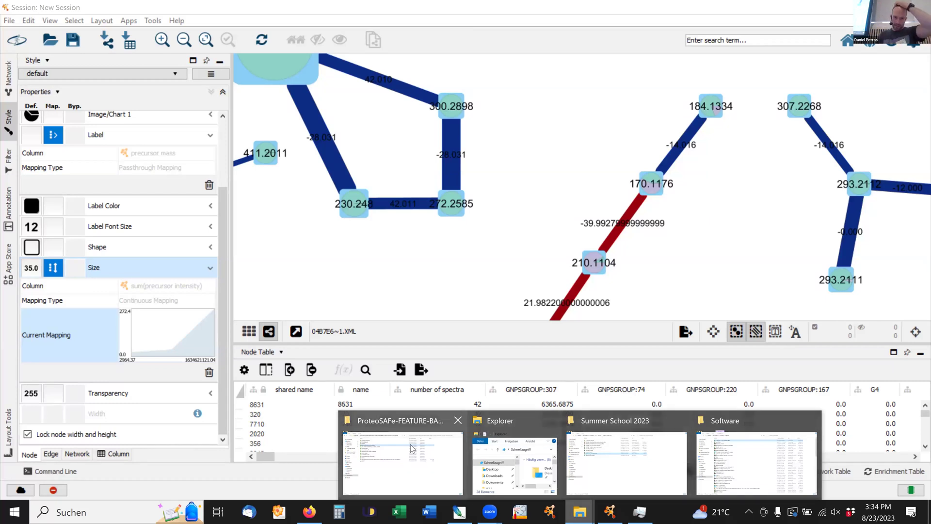
{"action": "key", "text": "alt+Tab"}
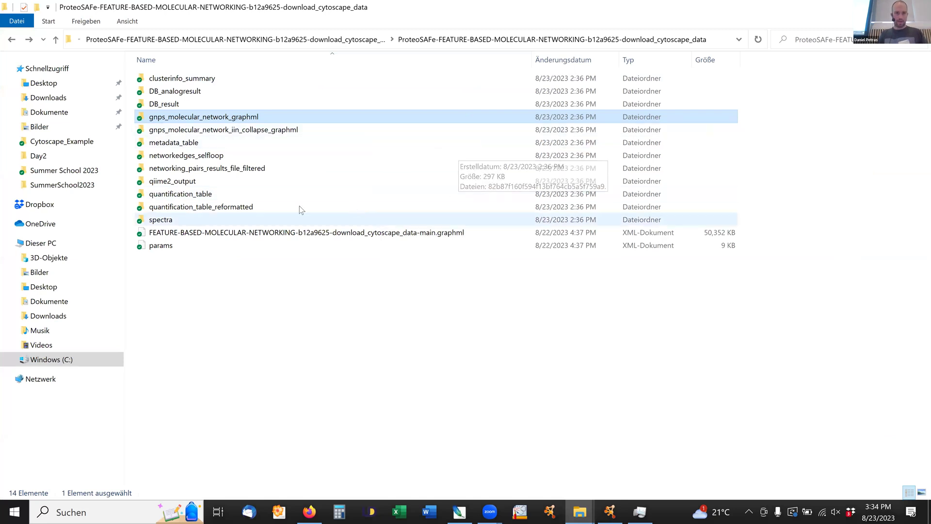
{"action": "double_click", "coordinate": [187, 208]}
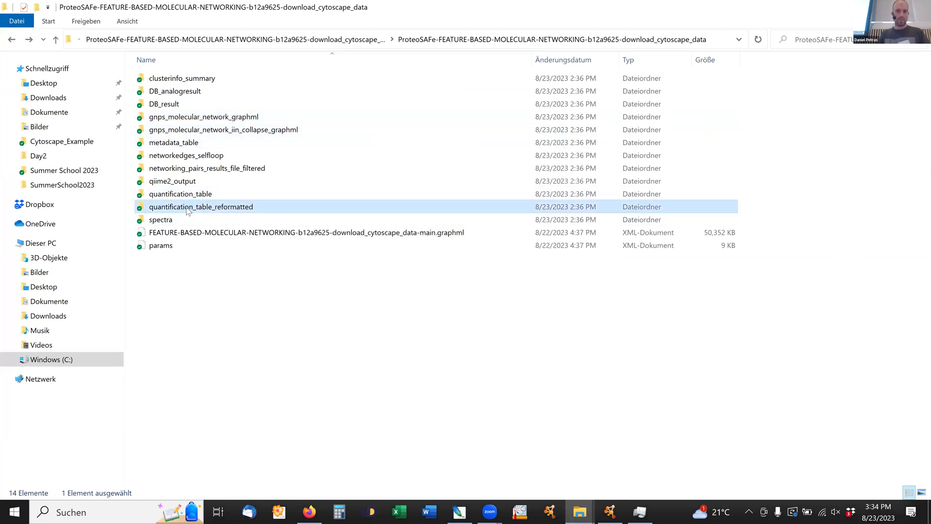
{"action": "left_click", "coordinate": [17, 41]}
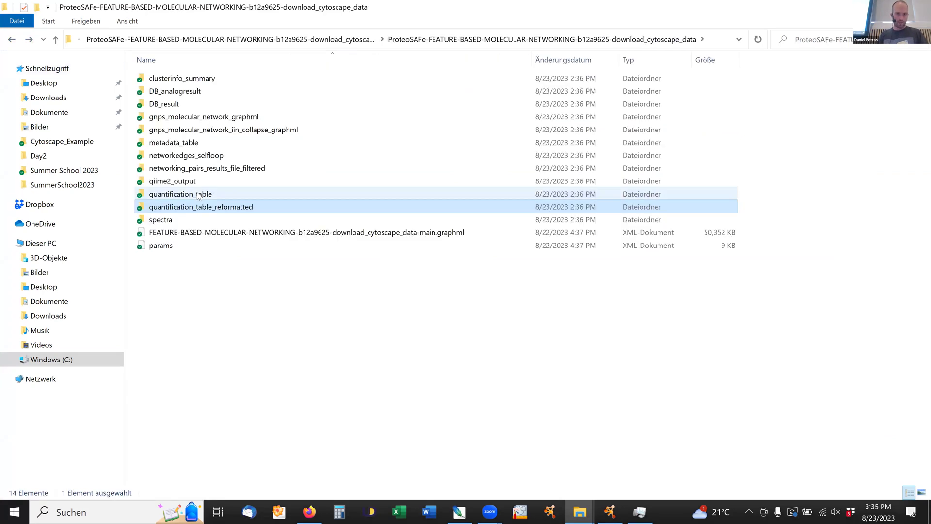
{"action": "double_click", "coordinate": [331, 194]}
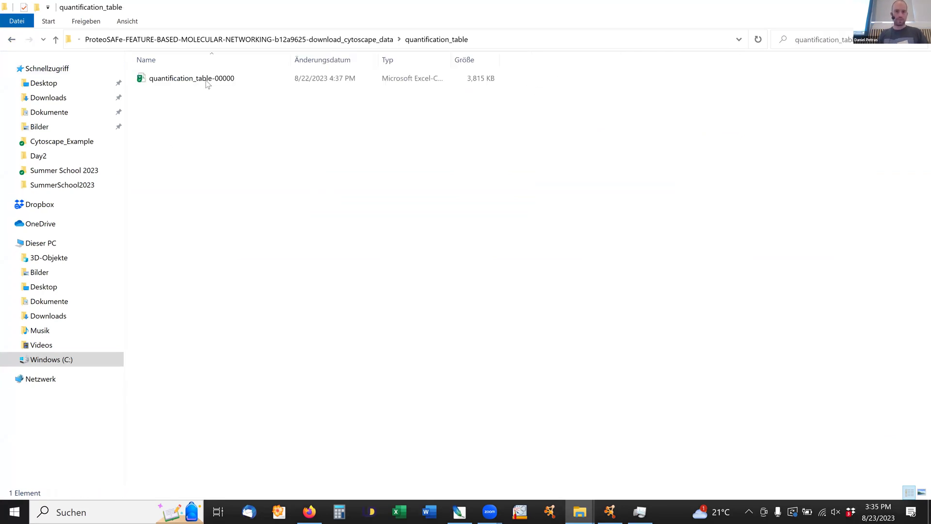
{"action": "double_click", "coordinate": [207, 80]}
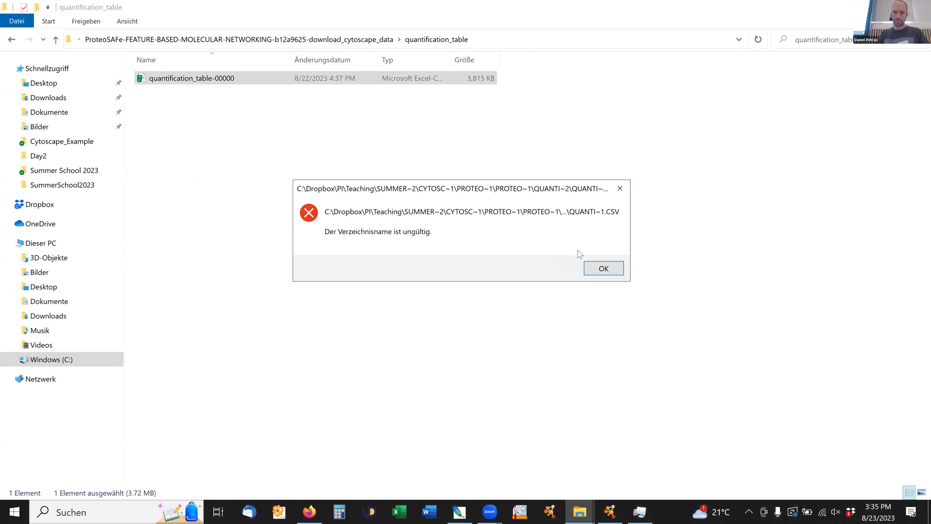
{"action": "left_click", "coordinate": [603, 268]}
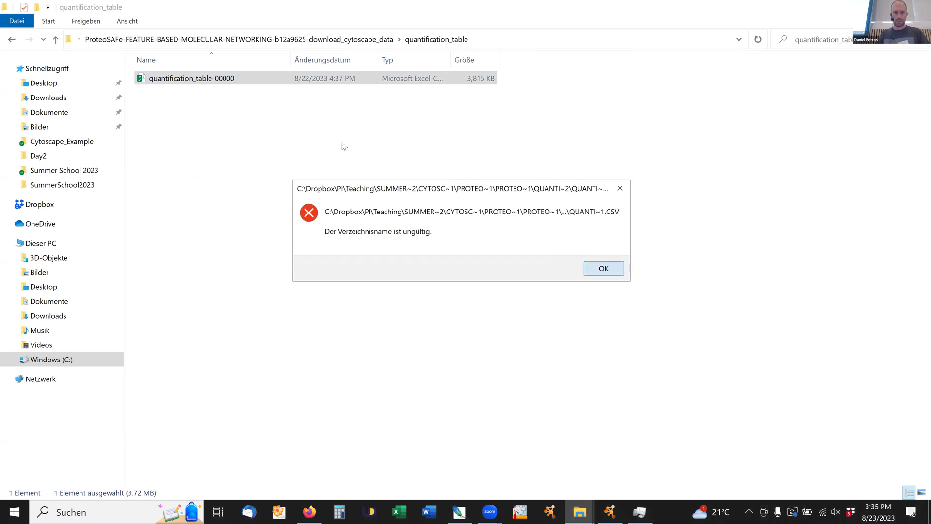
Step: View quantification_table-00000 in Notepad++, highlight the start of its row ID header and close the file
{"action": "right_click", "coordinate": [188, 83]}
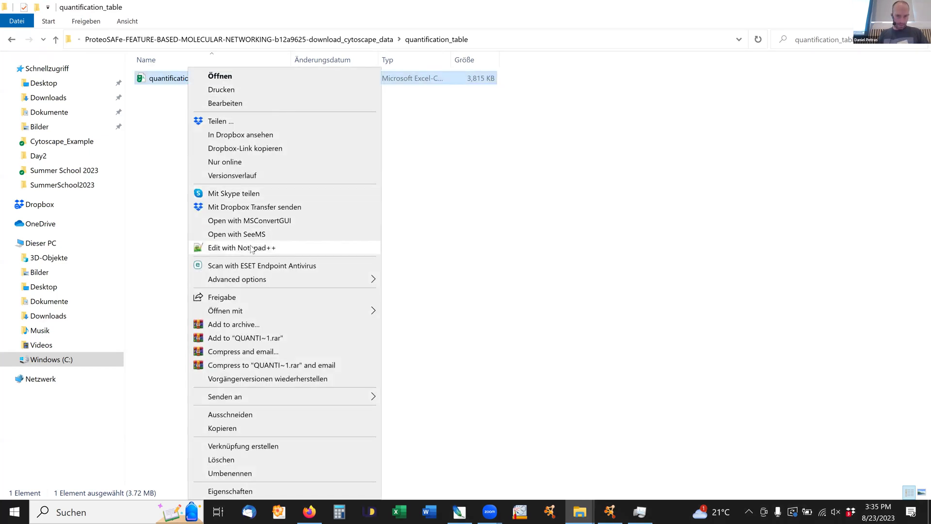
{"action": "left_click", "coordinate": [251, 248]}
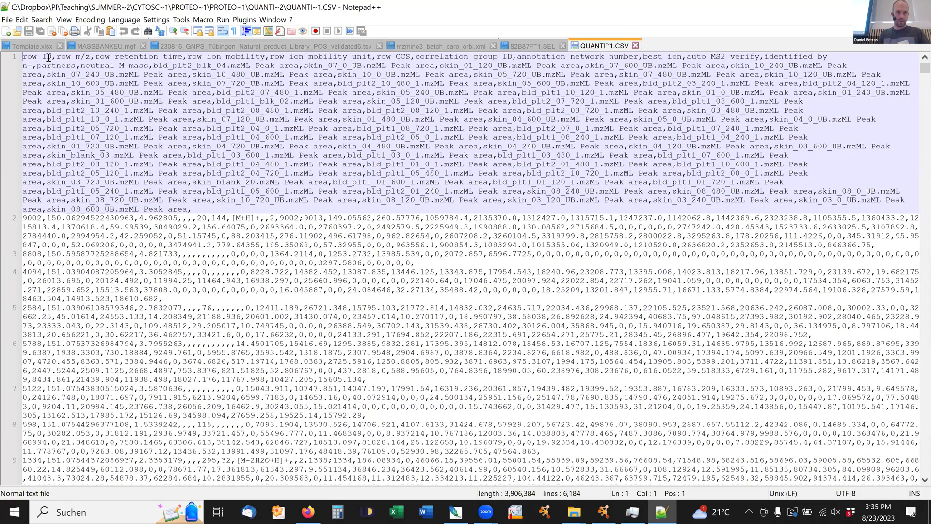
{"action": "left_click", "coordinate": [50, 58], "text": "shift"}
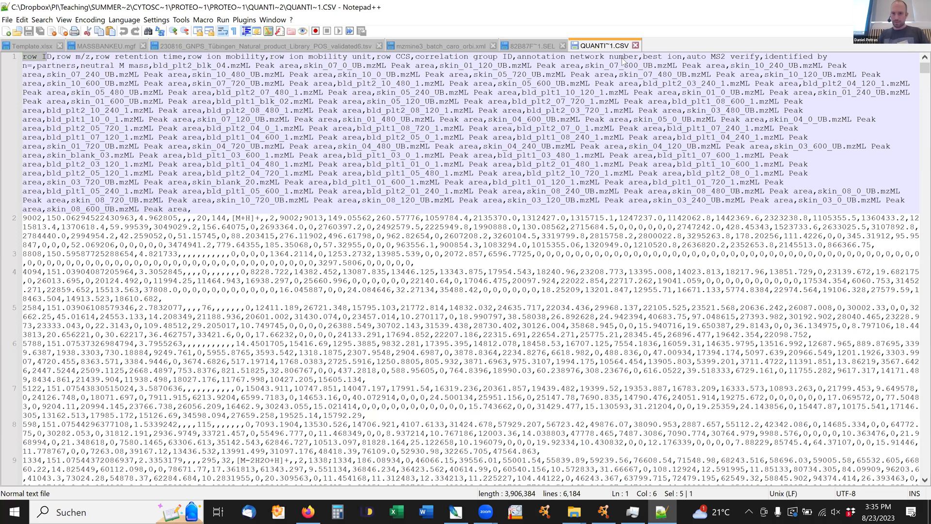
{"action": "left_click", "coordinate": [635, 45]}
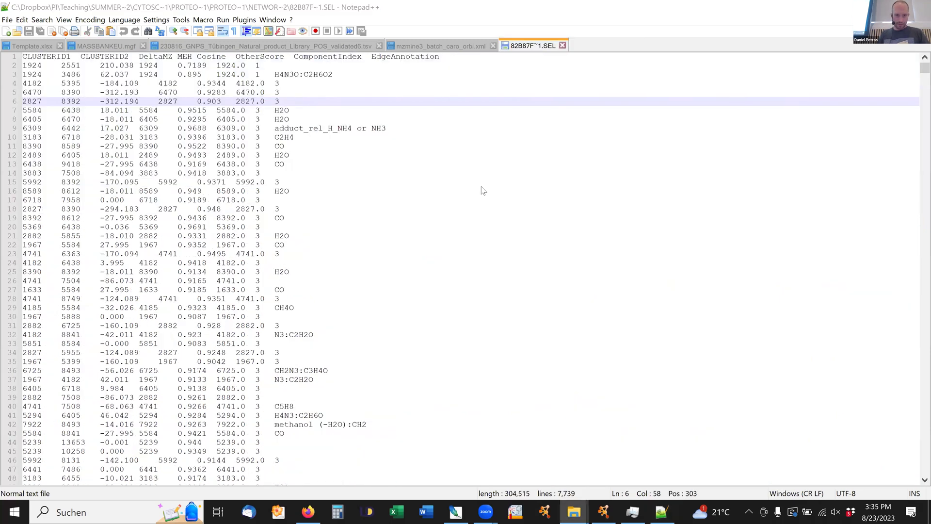
Step: Open quantification_table-00000 in Excel and maximize its window
{"action": "key", "text": "alt+Tab"}
{"action": "left_click", "coordinate": [410, 507]}
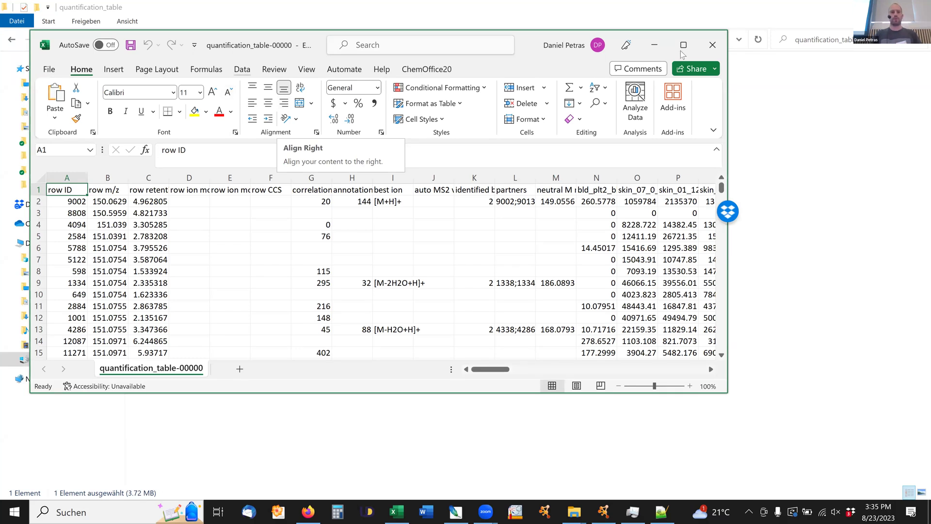
{"action": "key", "text": "super+Up"}
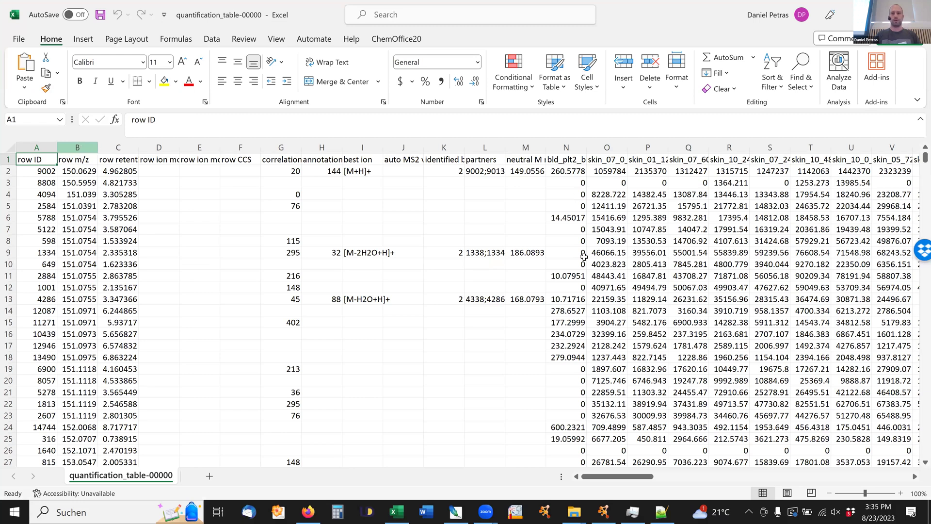
Step: Examine the m/z, retention time, sample peak area and row ID columns of the quantification table
{"action": "left_click", "coordinate": [94, 147]}
{"action": "left_click", "coordinate": [118, 147]}
{"action": "left_click_drag", "start_coordinate": [625, 479], "coordinate": [657, 471]}
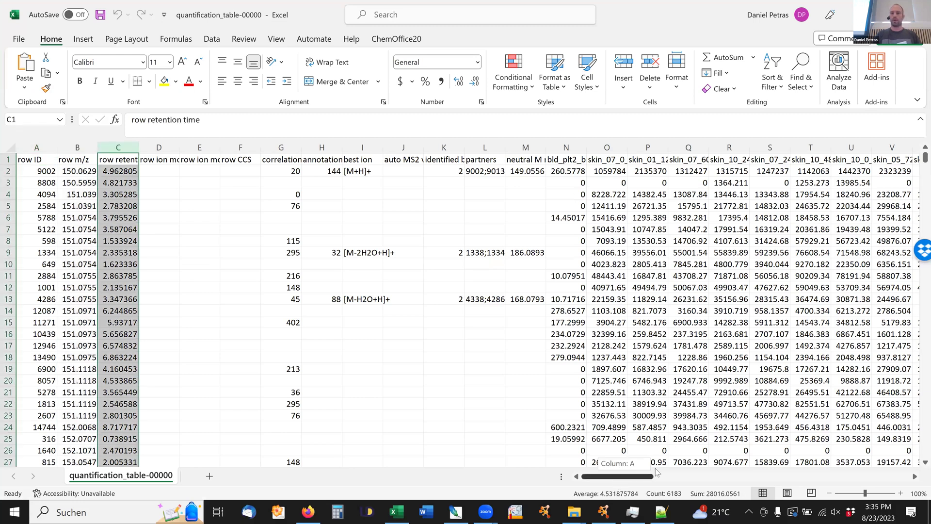
{"action": "left_click_drag", "start_coordinate": [231, 181], "coordinate": [695, 479]}
{"action": "scroll", "coordinate": [558, 472], "scroll_direction": "left", "scroll_amount": 8}
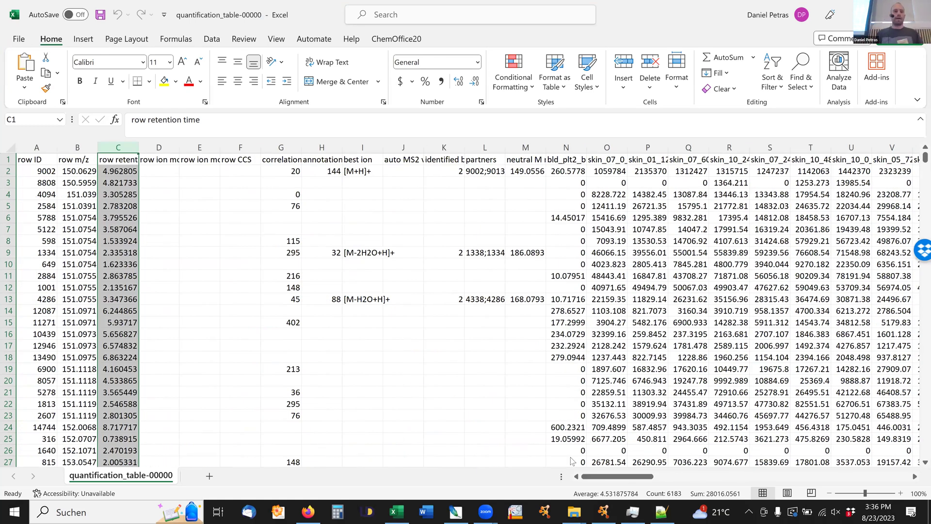
{"action": "left_click", "coordinate": [35, 148]}
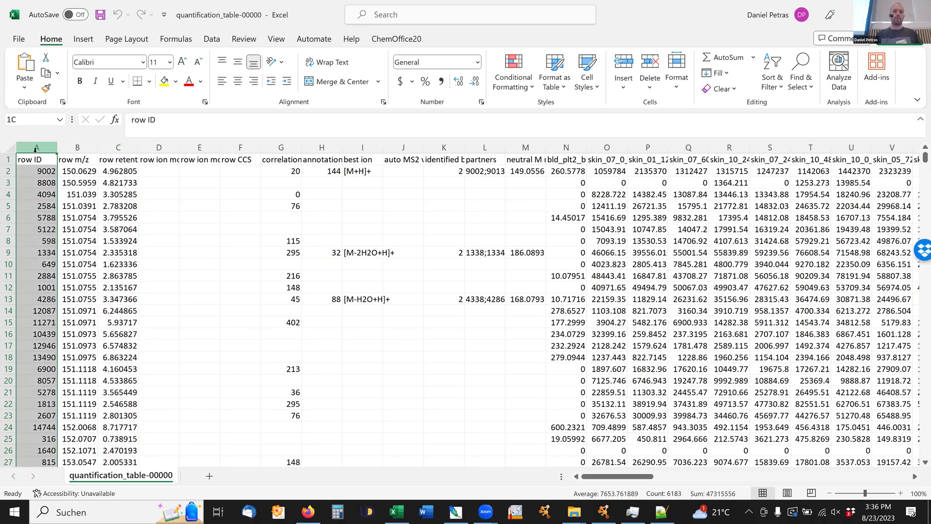
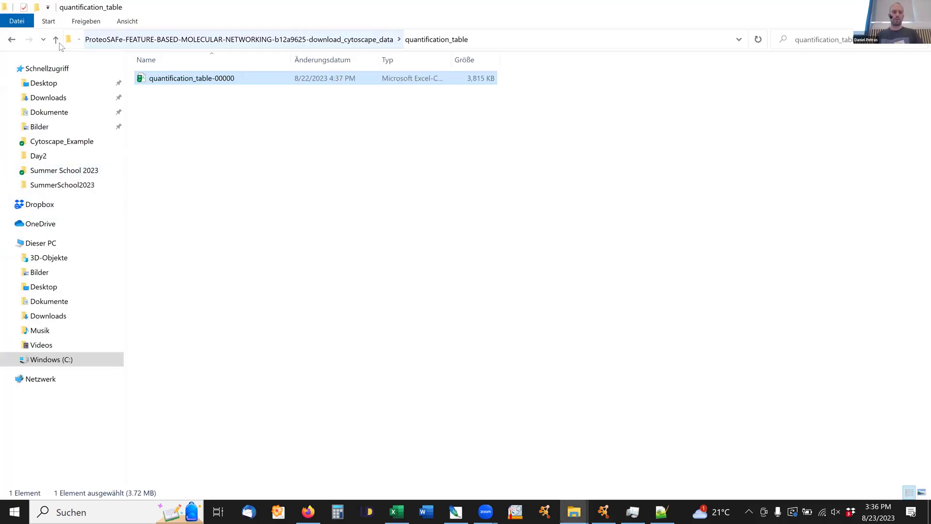
Step: Go to the spectra folder of the Cytoscape download and try to open specs_ms in Notepad++
{"action": "left_click", "coordinate": [206, 43]}
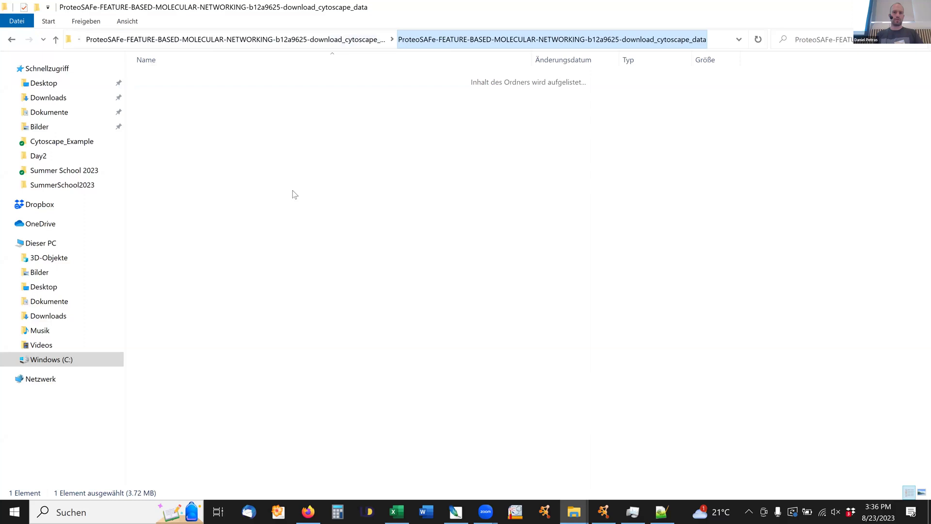
{"action": "left_click", "coordinate": [157, 219]}
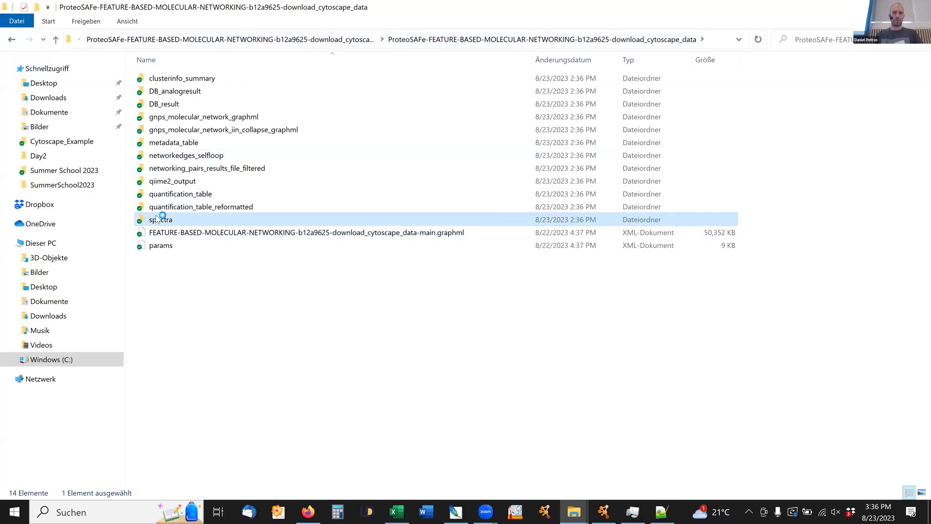
{"action": "double_click", "coordinate": [157, 219]}
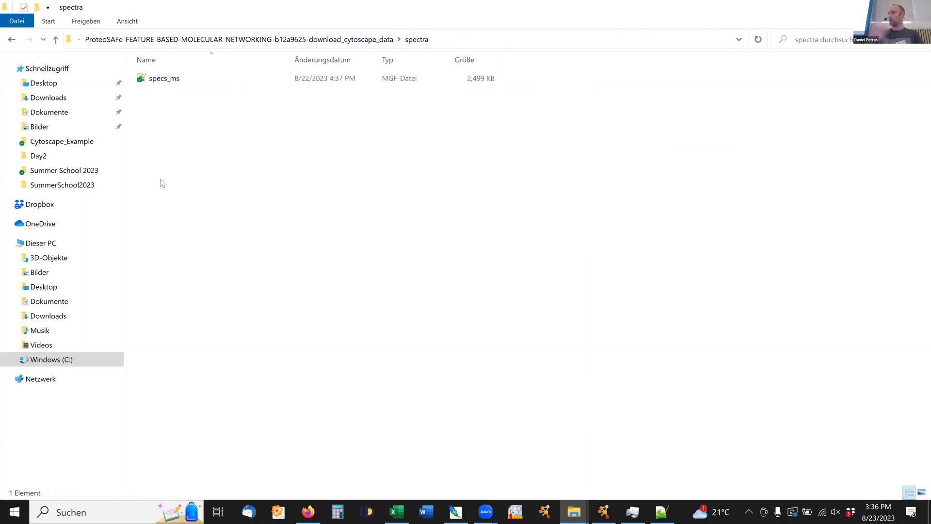
{"action": "left_click", "coordinate": [172, 77]}
{"action": "right_click", "coordinate": [174, 78]}
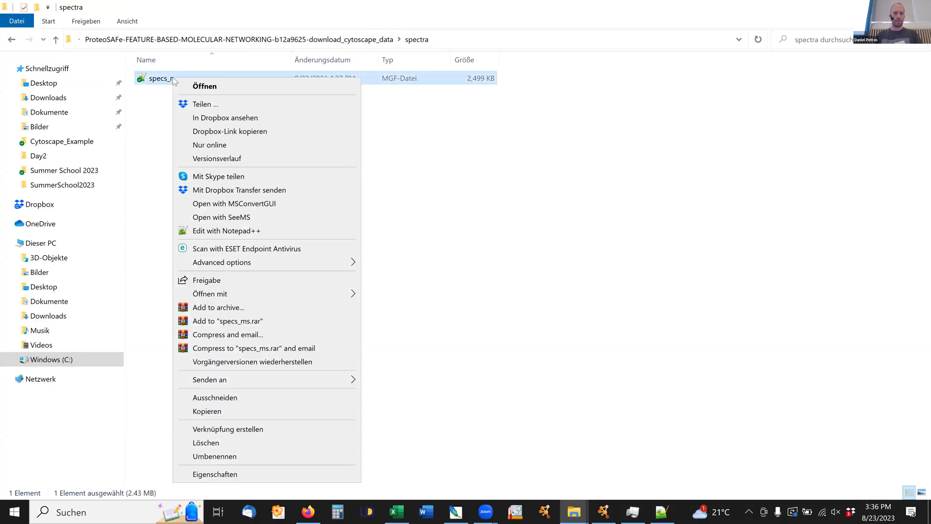
{"action": "left_click", "coordinate": [257, 231]}
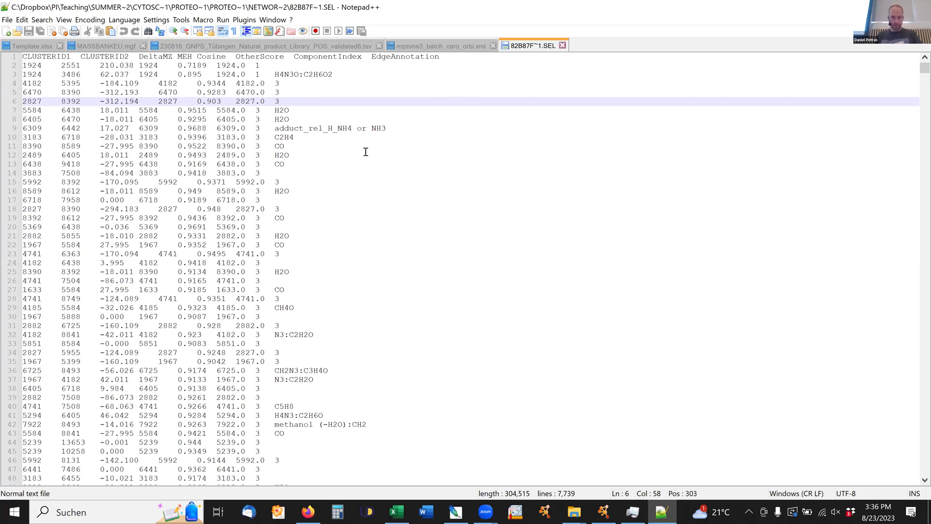
Step: Return to the spectra folder, open specs_ms in the plain text Editor and move its window fully into view
{"action": "key", "text": "alt+Tab"}
{"action": "double_click", "coordinate": [182, 79]}
{"action": "right_click", "coordinate": [182, 79]}
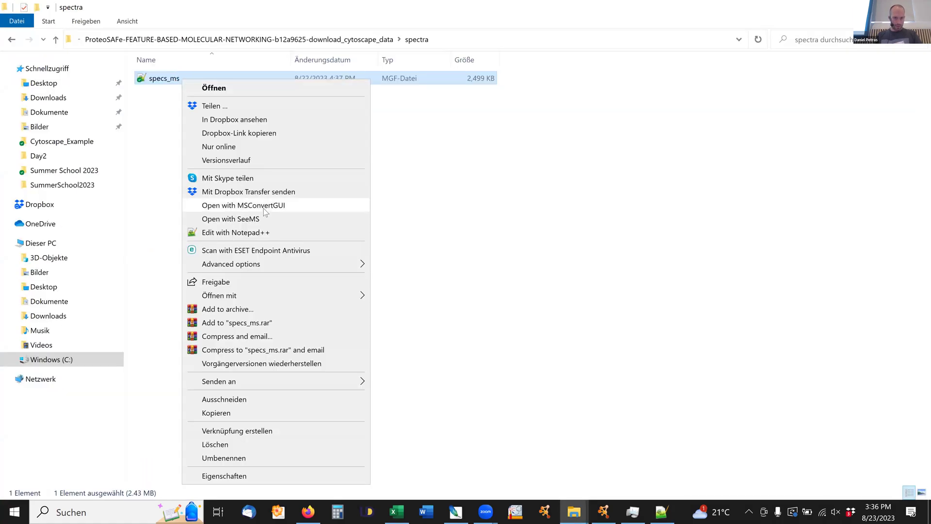
{"action": "mouse_move", "coordinate": [251, 295]}
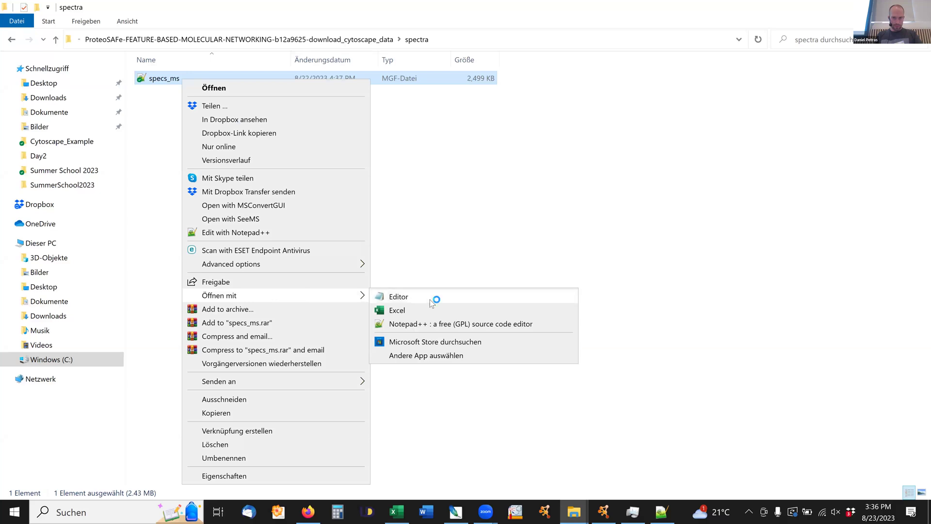
{"action": "left_click", "coordinate": [421, 298]}
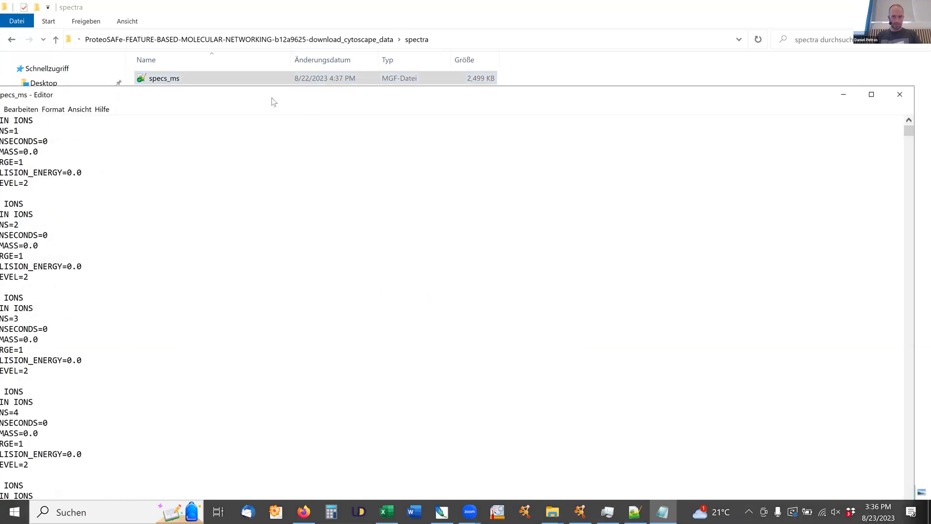
{"action": "left_click_drag", "start_coordinate": [303, 94], "coordinate": [559, 82]}
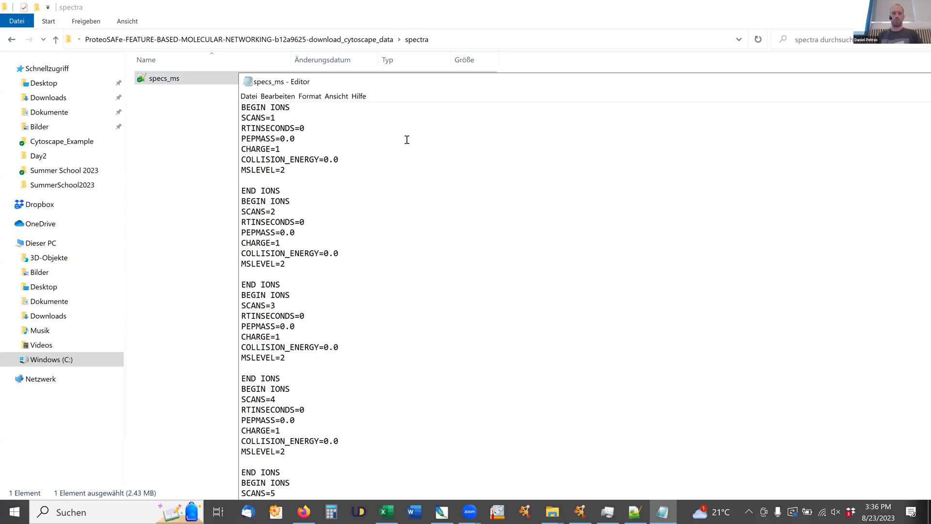
Step: Examine the spectra entries in specs_ms, highlighting the fragment peak list and the SCANS=9 line of scan 9
{"action": "left_click_drag", "start_coordinate": [246, 125], "coordinate": [241, 127]}
{"action": "scroll", "coordinate": [312, 218], "scroll_direction": "down", "scroll_amount": 15}
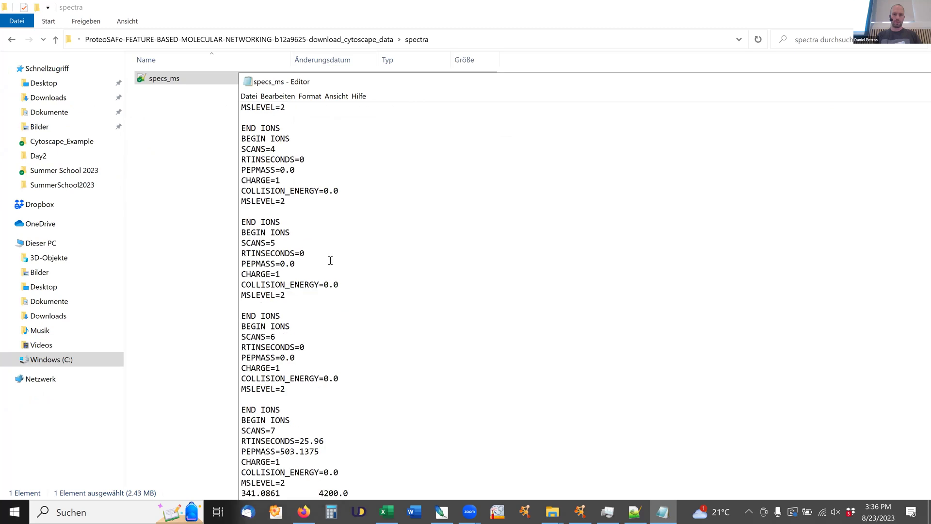
{"action": "scroll", "coordinate": [333, 284], "scroll_direction": "down", "scroll_amount": 5}
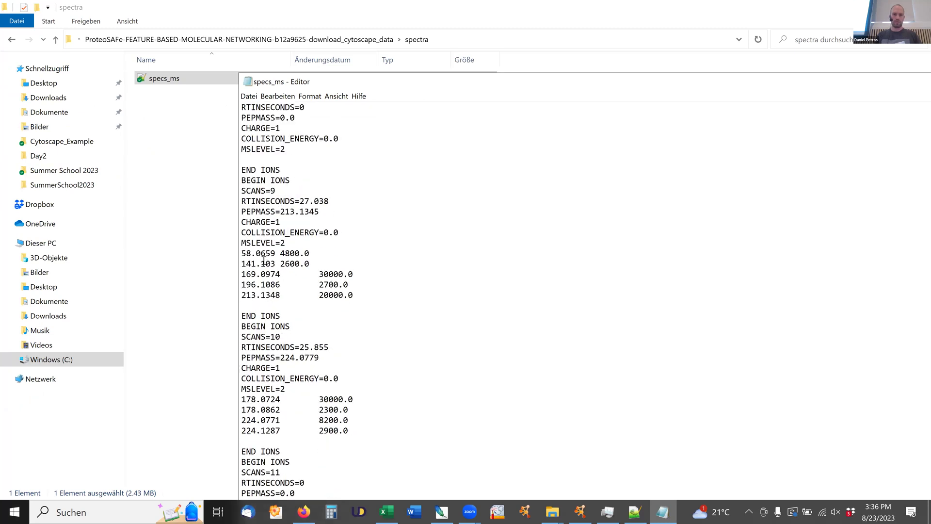
{"action": "left_click_drag", "start_coordinate": [288, 283], "coordinate": [253, 269]}
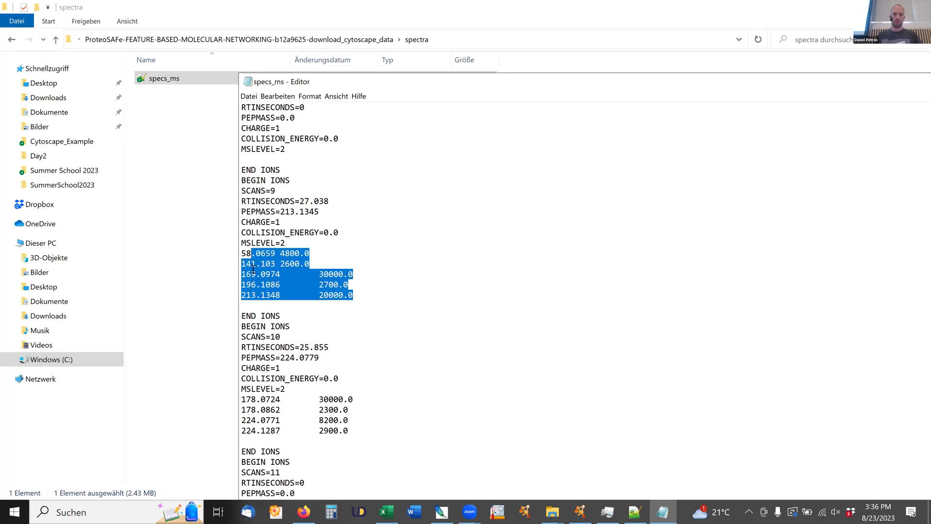
{"action": "left_click", "coordinate": [329, 264]}
{"action": "left_click_drag", "start_coordinate": [278, 178], "coordinate": [239, 192]}
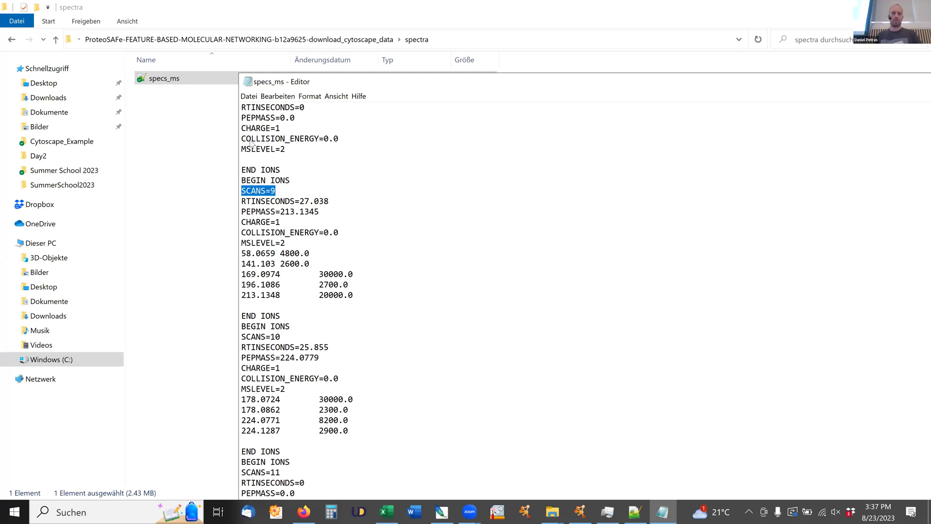
Step: Switch to quantification_table-00000 in Excel, check the row ID column at cell A3 and close the workbook
{"action": "key", "text": "alt+Tab"}
{"action": "key", "text": "alt+Tab"}
{"action": "key", "text": "alt+Tab"}
{"action": "key", "text": "alt+Tab"}
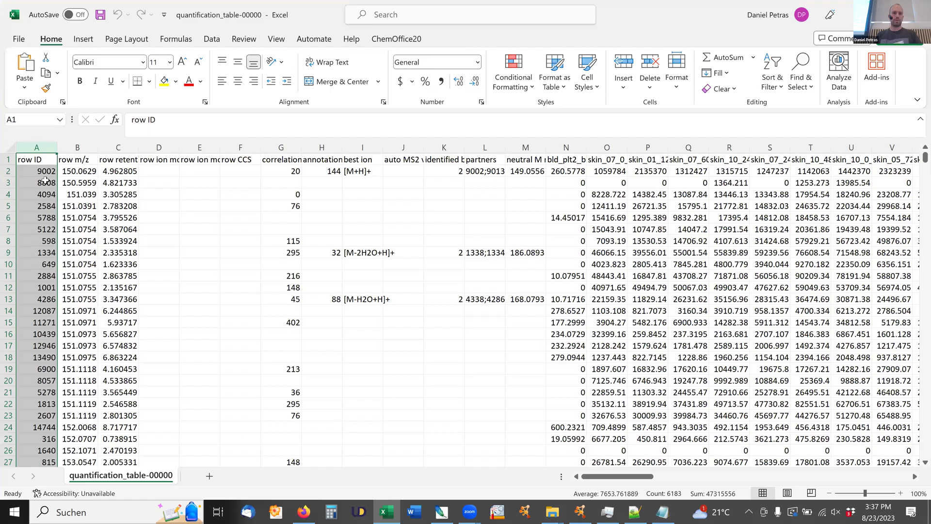
{"action": "left_click", "coordinate": [31, 183]}
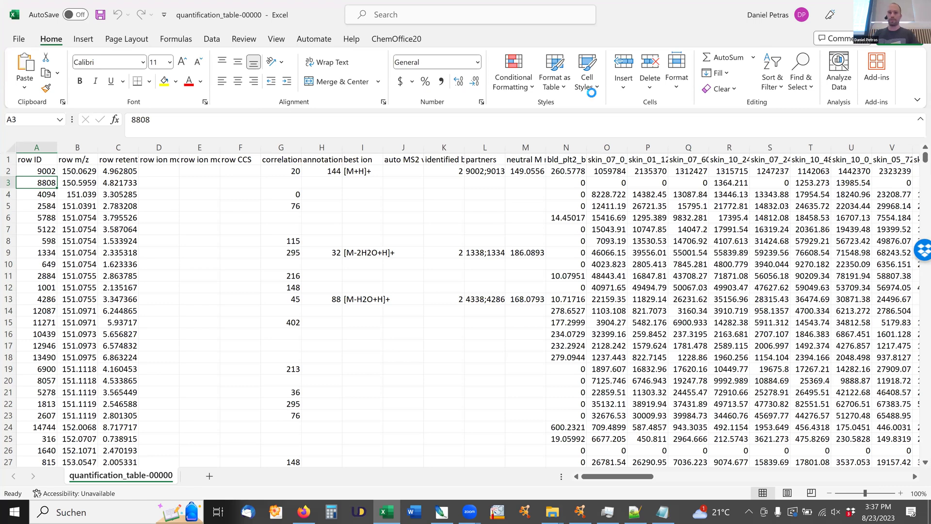
{"action": "left_click", "coordinate": [380, 503]}
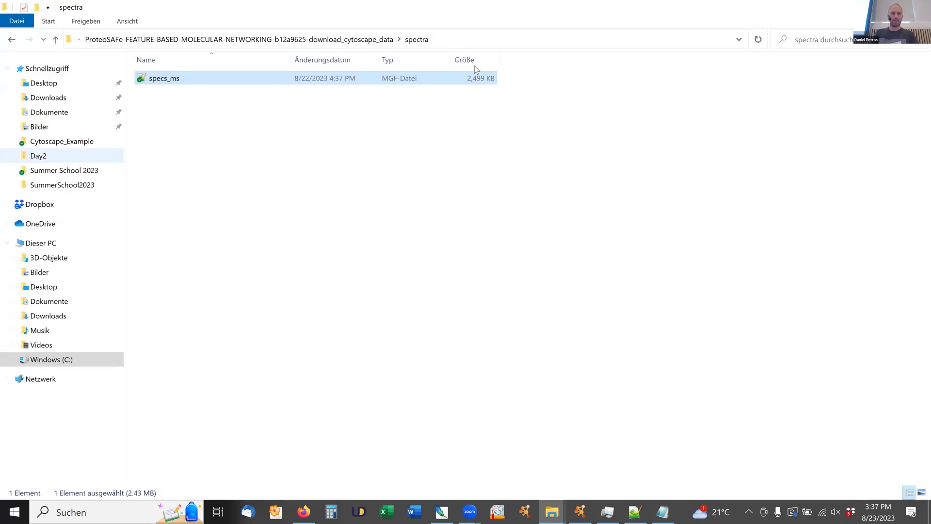
Step: Go back from the spectra folder through the download folders to the Cytoscape_Example folder
{"action": "left_click", "coordinate": [12, 41]}
{"action": "left_click", "coordinate": [12, 40]}
{"action": "left_click", "coordinate": [12, 41]}
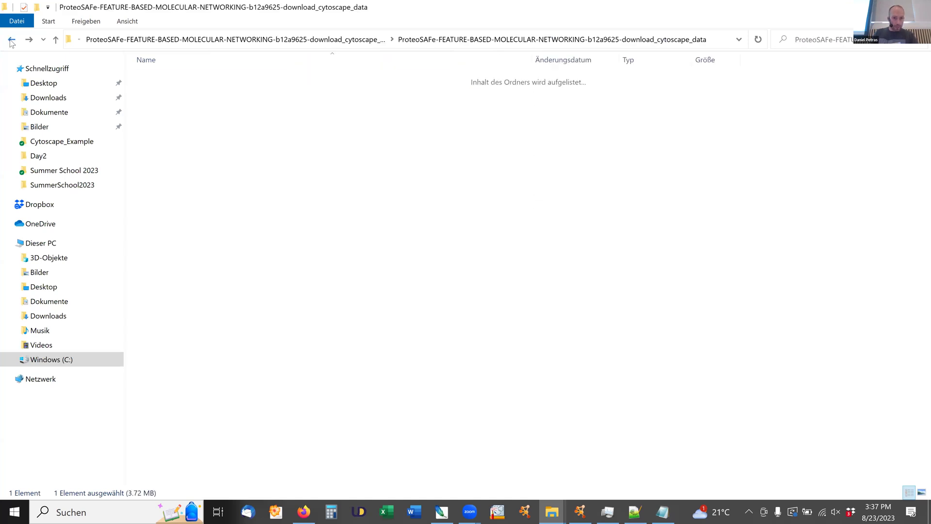
{"action": "left_click", "coordinate": [12, 40]}
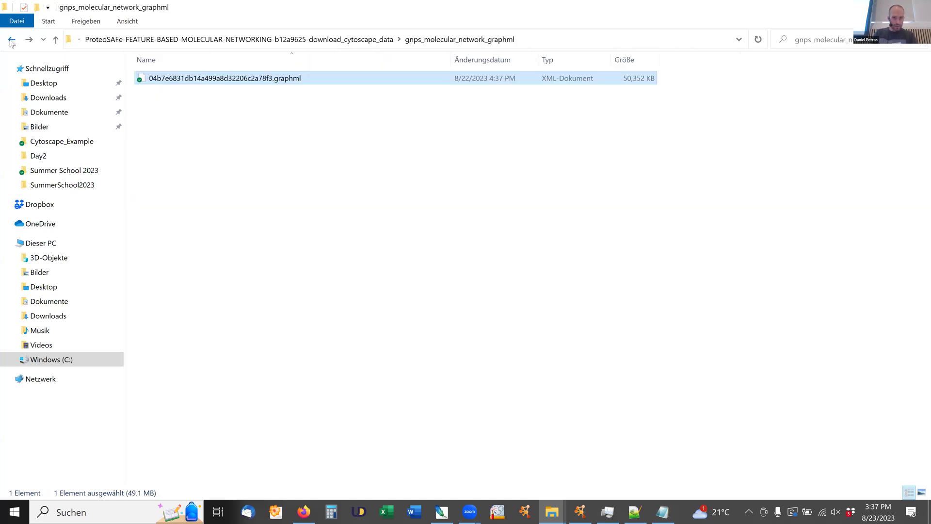
{"action": "left_click", "coordinate": [12, 41]}
{"action": "left_click", "coordinate": [12, 41]}
{"action": "left_click", "coordinate": [12, 40]}
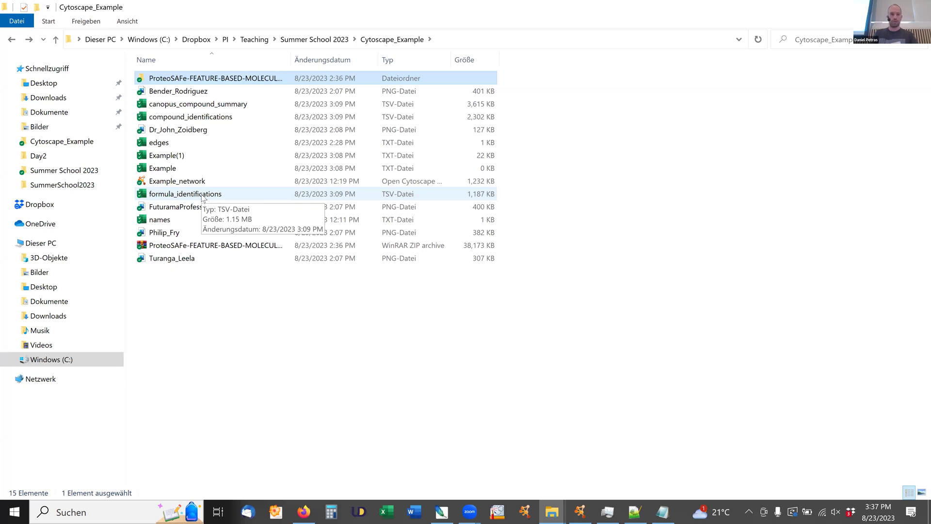
Step: Switch to Firefox and view the SIRIUS result files in the sirius_output/Example folder of the CD-MRG-metabolomics_summerschool_2023 repository
{"action": "key", "text": "alt+Tab"}
{"action": "key", "text": "alt+Tab"}
{"action": "key", "text": "alt+Tab"}
{"action": "key", "text": "alt+Tab"}
{"action": "key", "text": "alt+Tab"}
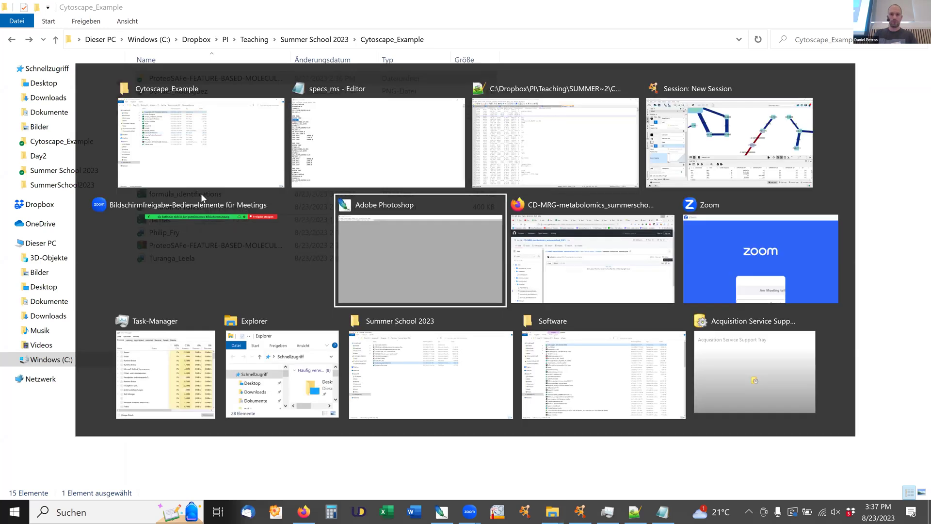
{"action": "key", "text": "alt+Tab"}
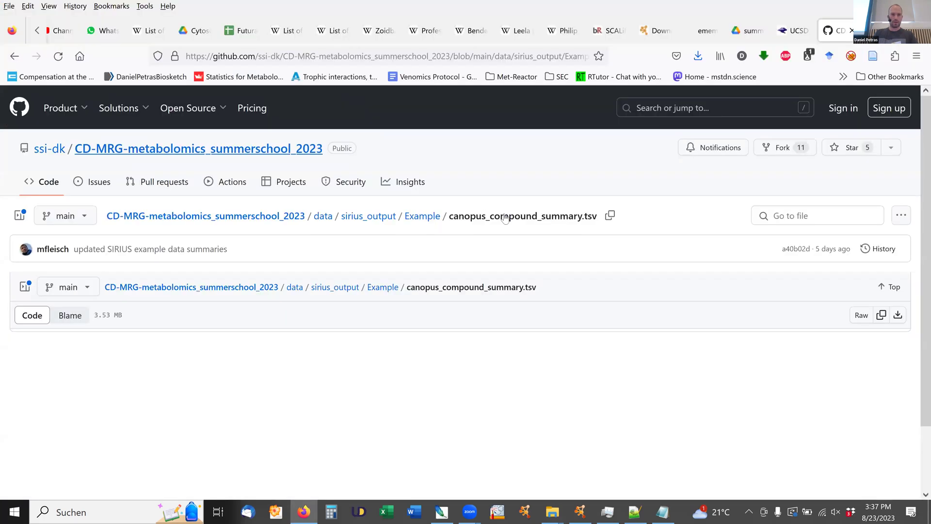
{"action": "left_click", "coordinate": [521, 217]}
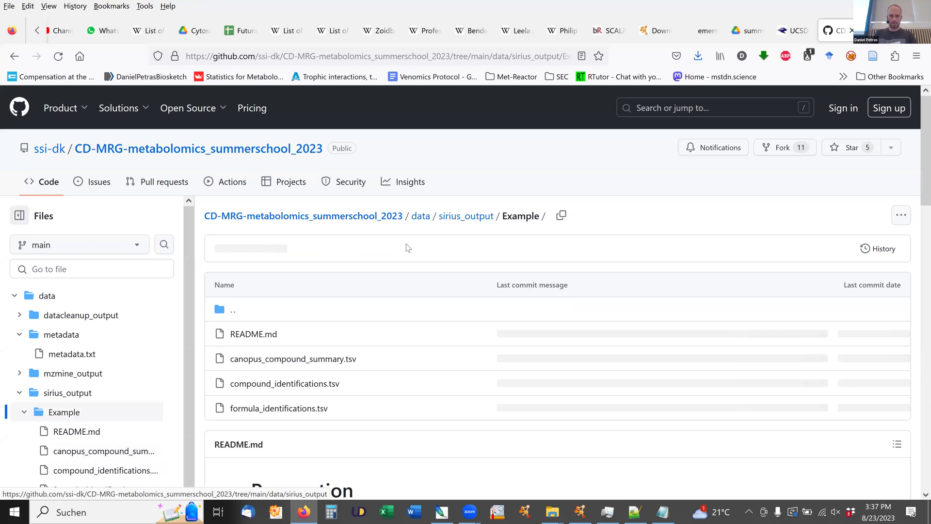
{"action": "scroll", "coordinate": [407, 246], "scroll_direction": "down", "scroll_amount": 3}
{"action": "scroll", "coordinate": [466, 301], "scroll_direction": "up", "scroll_amount": 2}
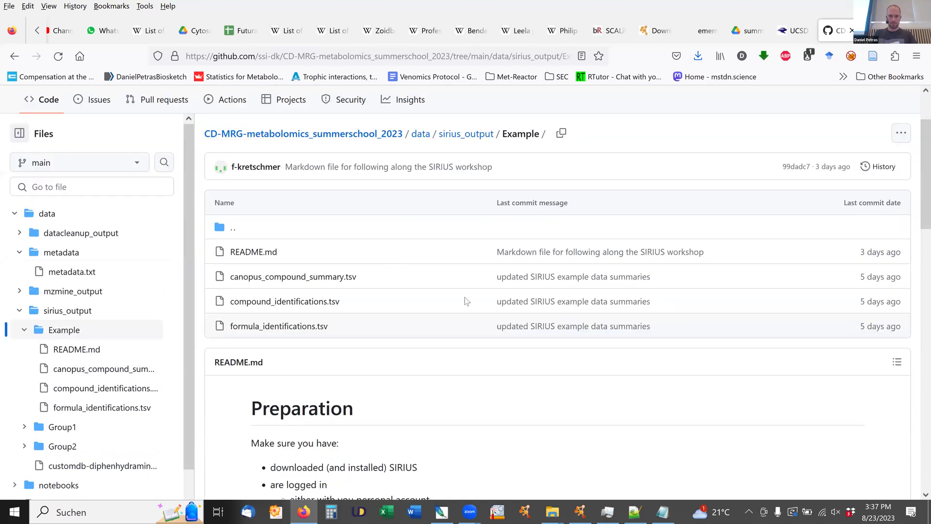
{"action": "scroll", "coordinate": [466, 301], "scroll_direction": "up", "scroll_amount": 1}
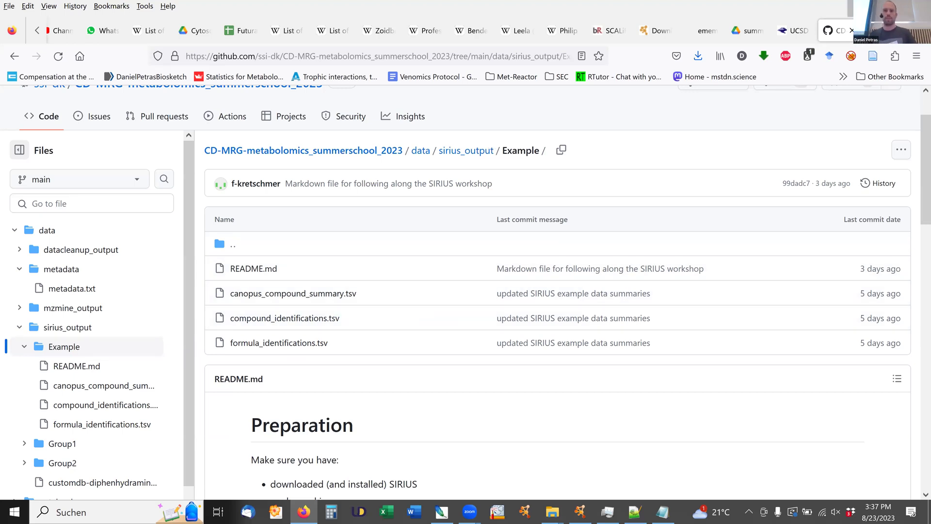
Step: Open formula_identifications from the Cytoscape_Example folder in Excel and select its featureId column
{"action": "key", "text": "alt+Tab"}
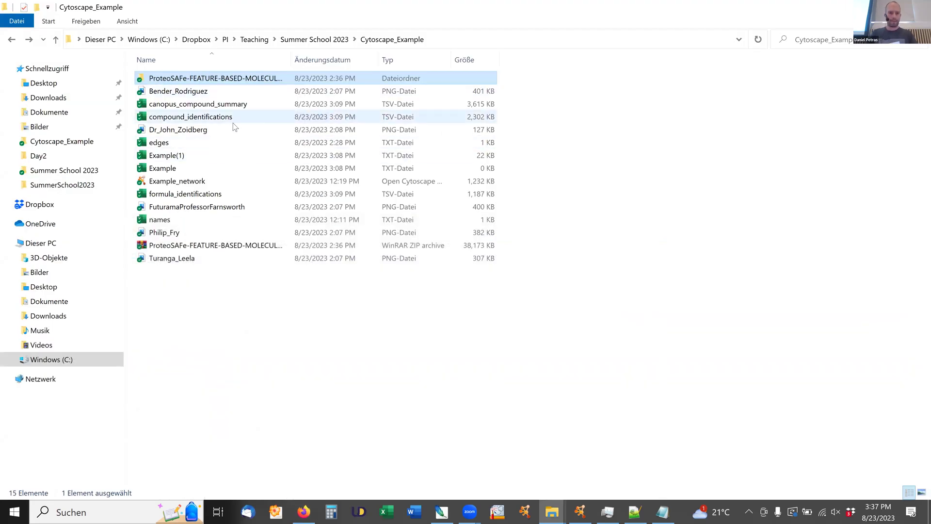
{"action": "left_click", "coordinate": [180, 196]}
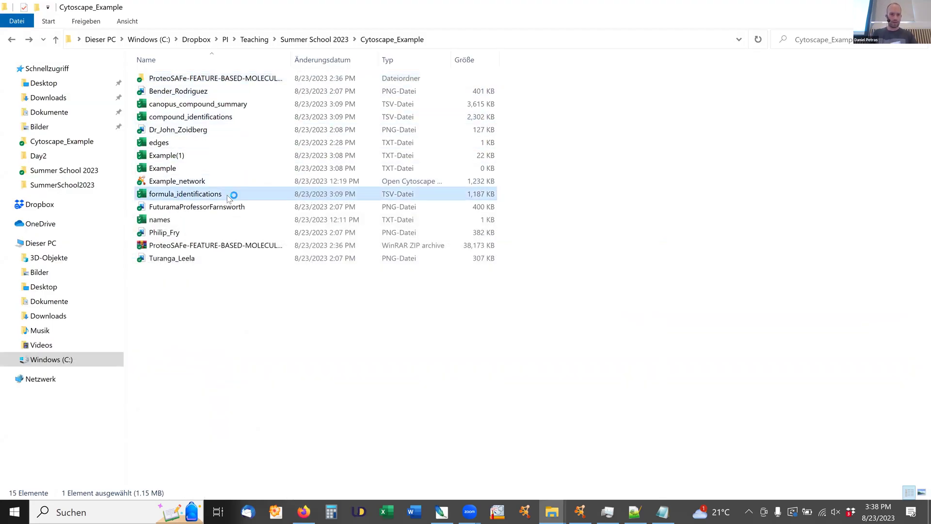
{"action": "double_click", "coordinate": [294, 199]}
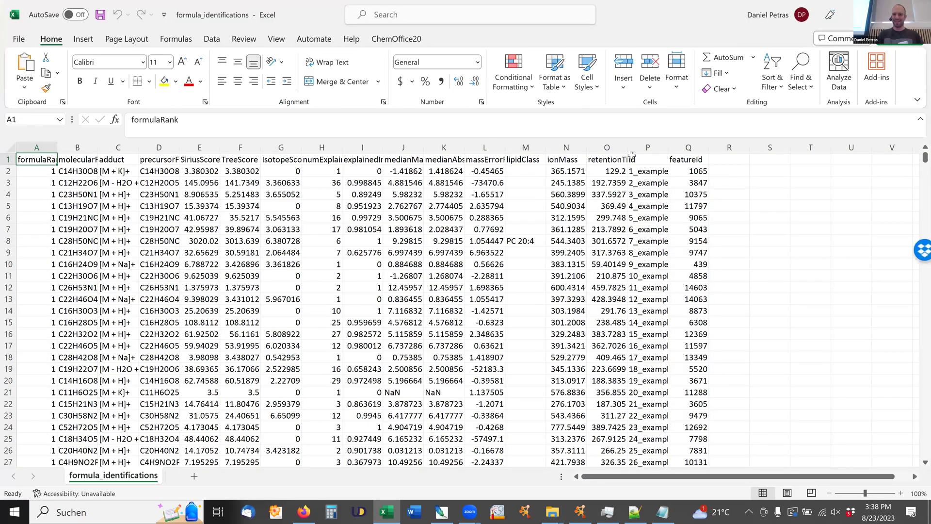
{"action": "left_click", "coordinate": [690, 148]}
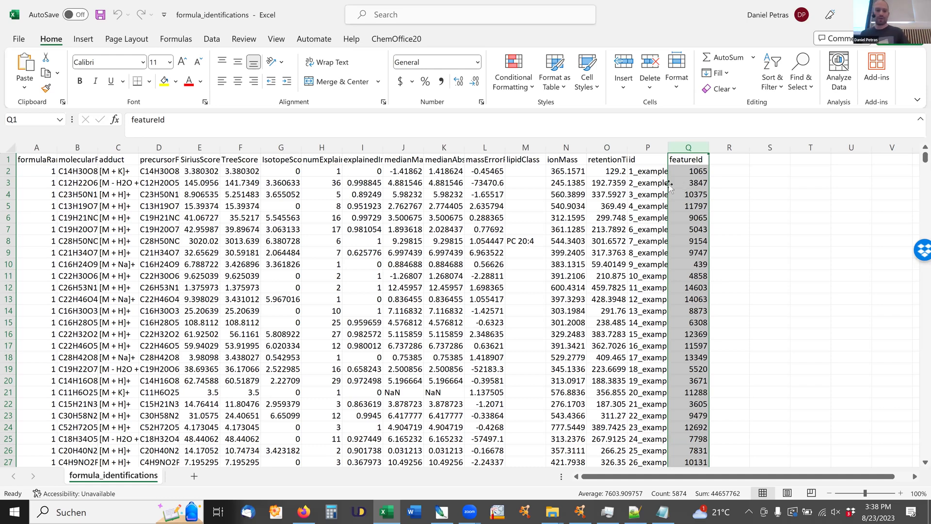
Step: Switch to Cytoscape and start a table import from the file formula_identifications.tsv
{"action": "key", "text": "alt+Tab"}
{"action": "key", "text": "alt+Tab"}
{"action": "key", "text": "alt+Tab"}
{"action": "key", "text": "alt+Tab"}
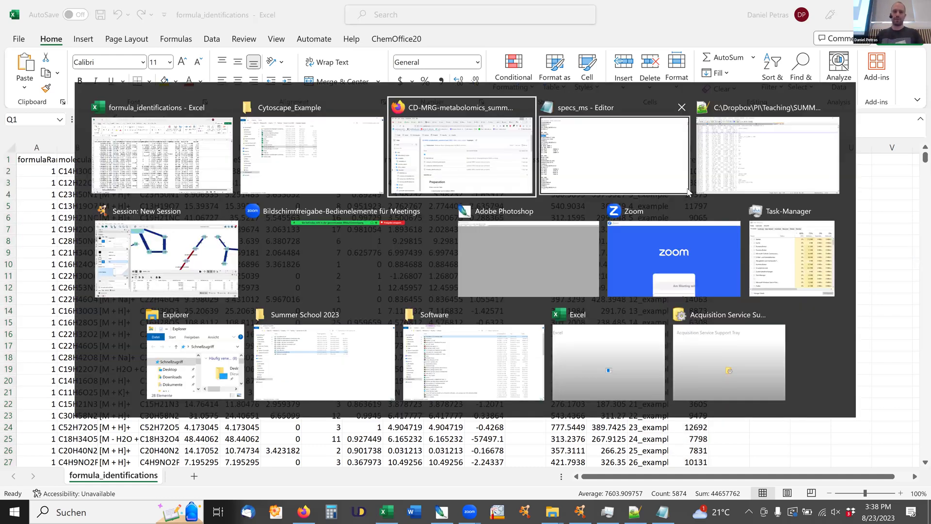
{"action": "key", "text": "alt+Tab"}
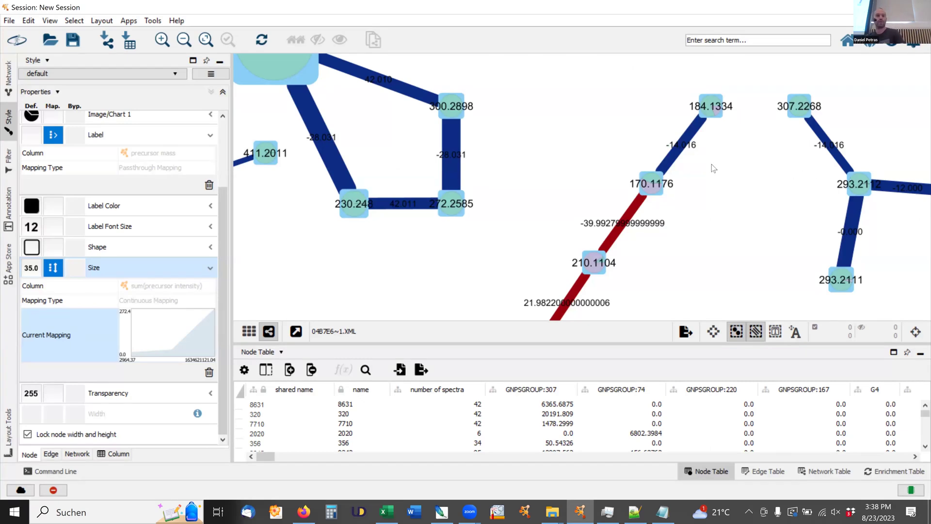
{"action": "left_click", "coordinate": [9, 21]}
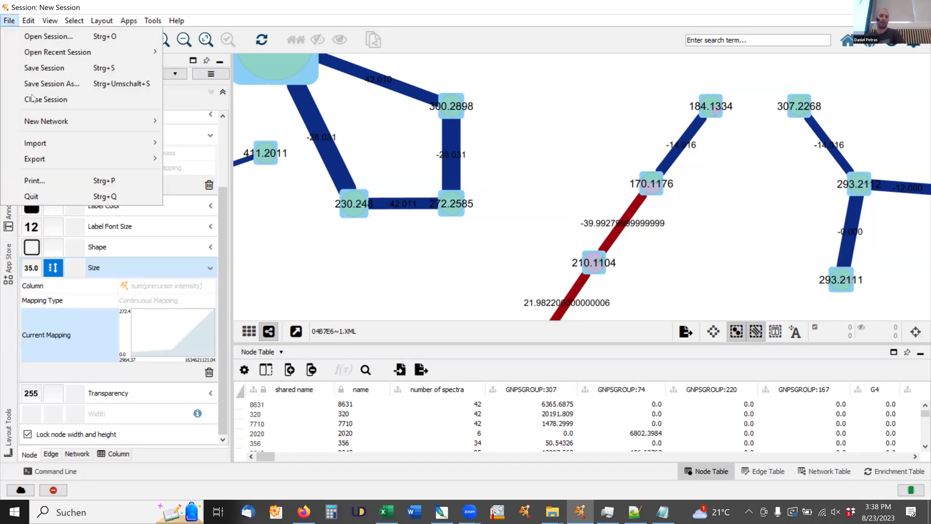
{"action": "mouse_move", "coordinate": [57, 141]}
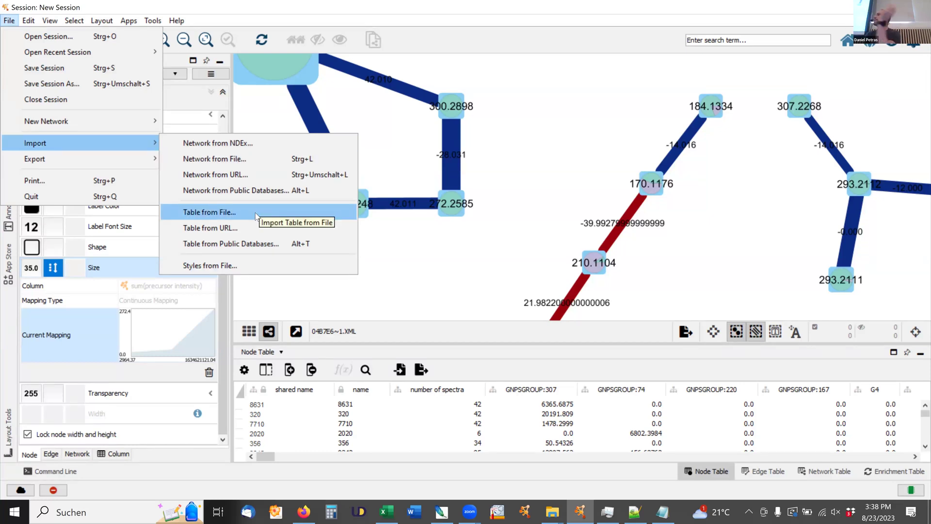
{"action": "left_click", "coordinate": [228, 214]}
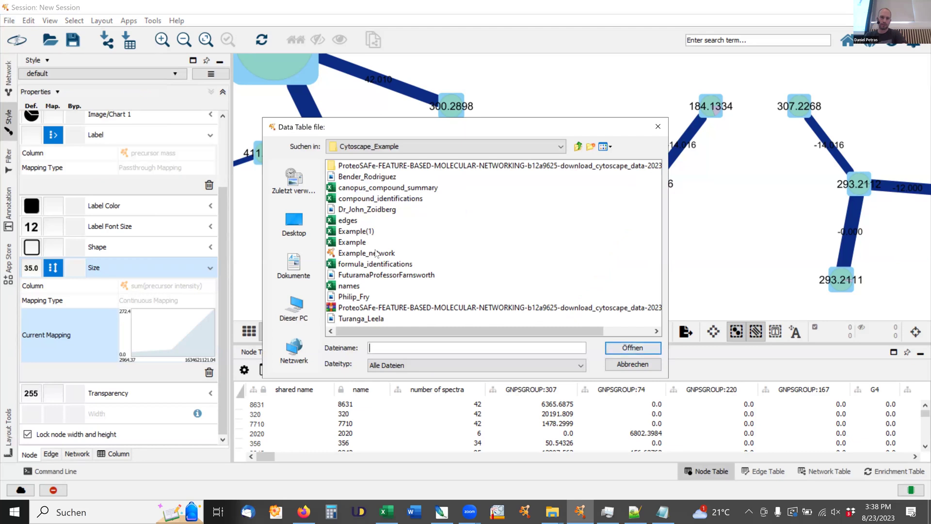
{"action": "left_click", "coordinate": [376, 264]}
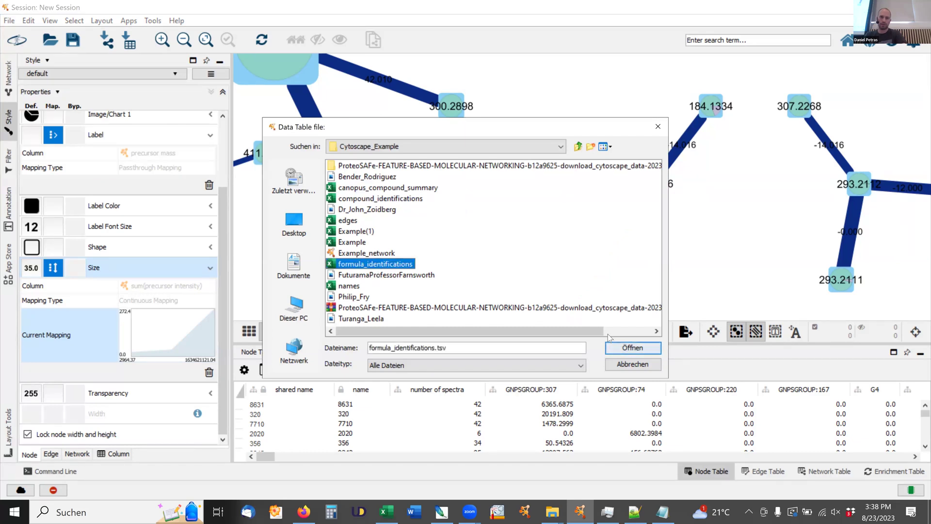
{"action": "left_click", "coordinate": [631, 348]}
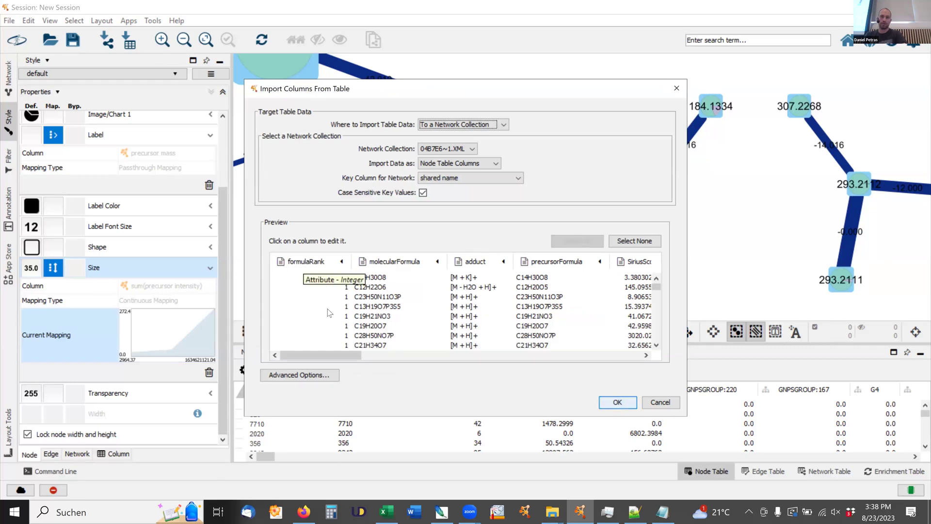
Step: Set featureId as the key column of the table and import its columns into the network's node table
{"action": "left_click_drag", "start_coordinate": [318, 353], "coordinate": [606, 368]}
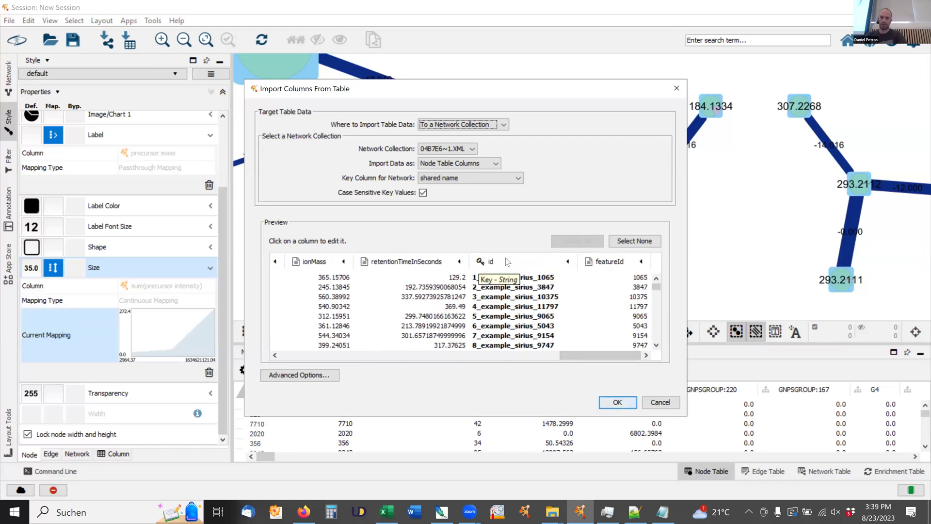
{"action": "left_click", "coordinate": [589, 264]}
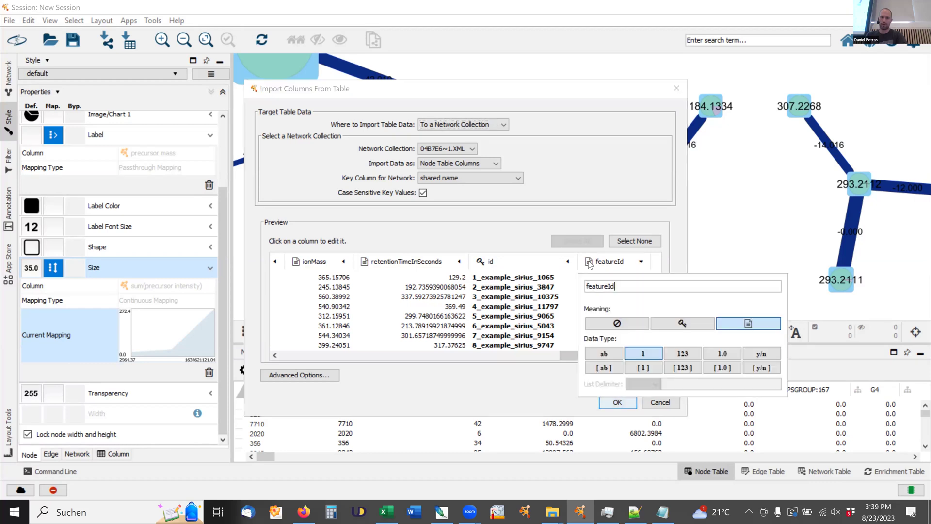
{"action": "left_click", "coordinate": [693, 330]}
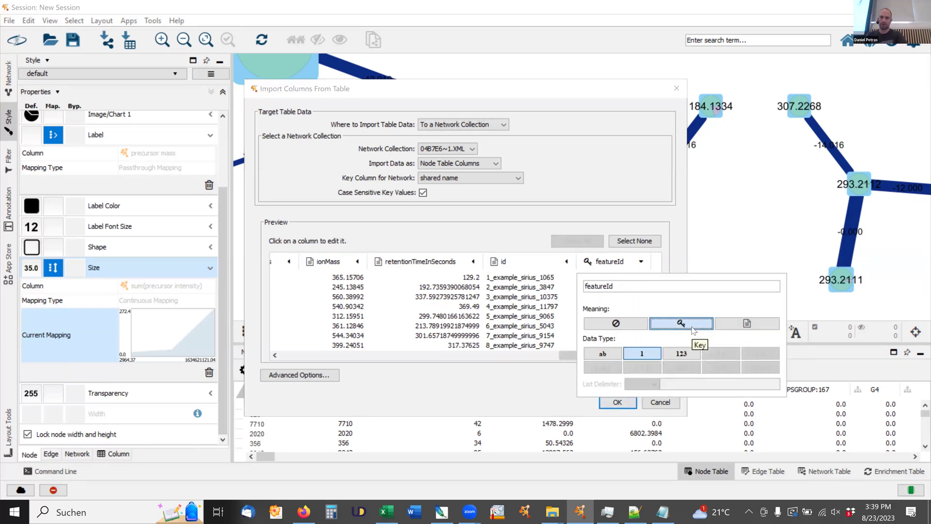
{"action": "left_click", "coordinate": [642, 89]}
{"action": "left_click", "coordinate": [620, 403]}
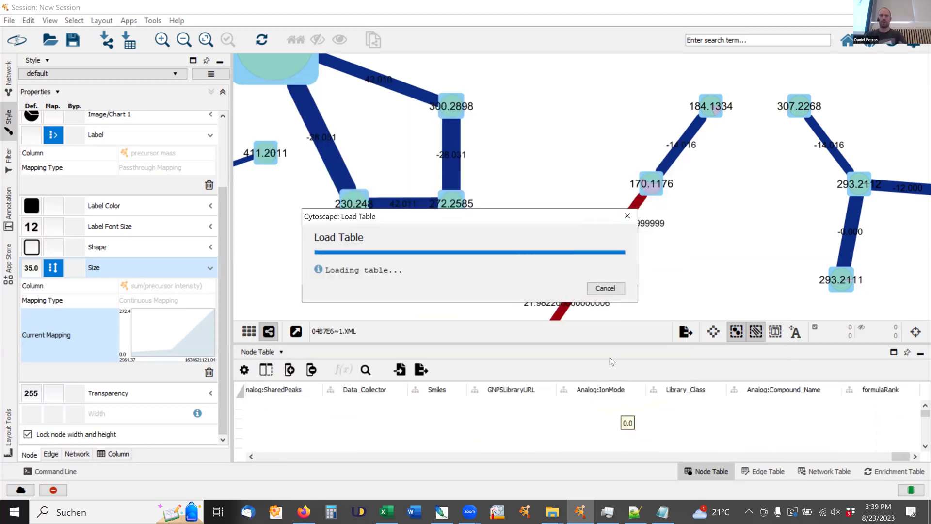
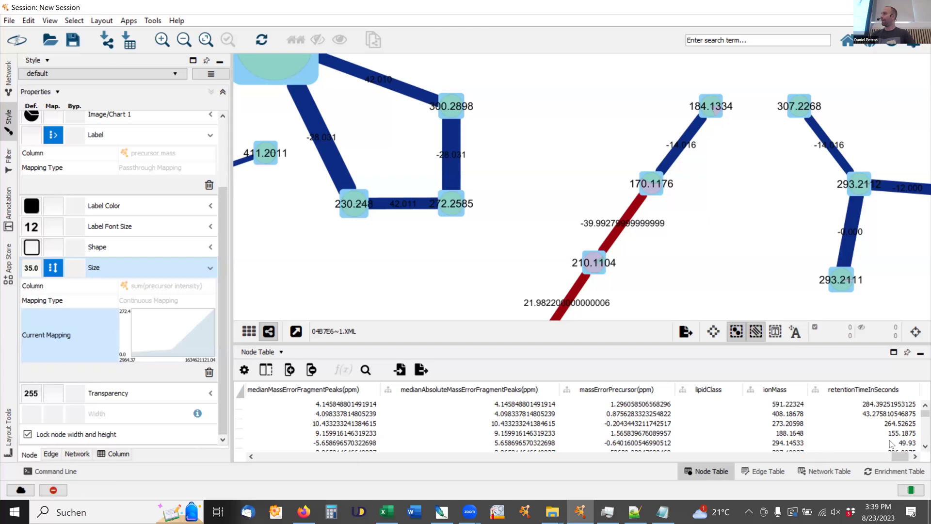
Step: Check the Cytoscape_Example folder in File Explorer, return to Cytoscape and start a table import from compound_identifications
{"action": "key", "text": "alt+Tab"}
{"action": "key", "text": "alt+Tab"}
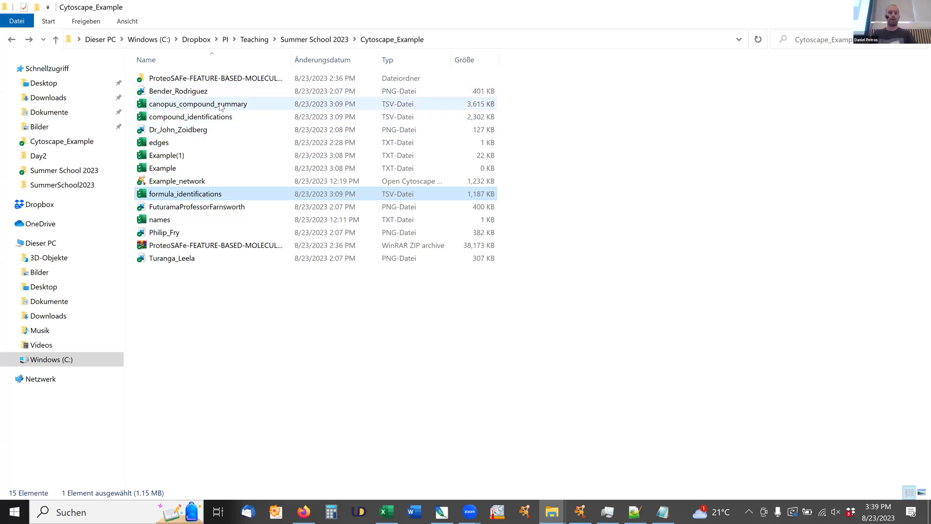
{"action": "key", "text": "alt+Tab"}
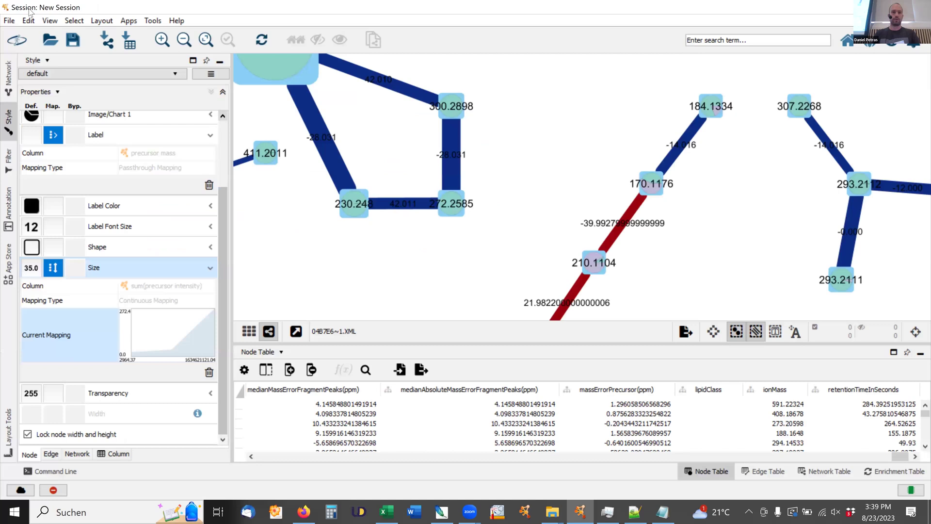
{"action": "left_click", "coordinate": [9, 20]}
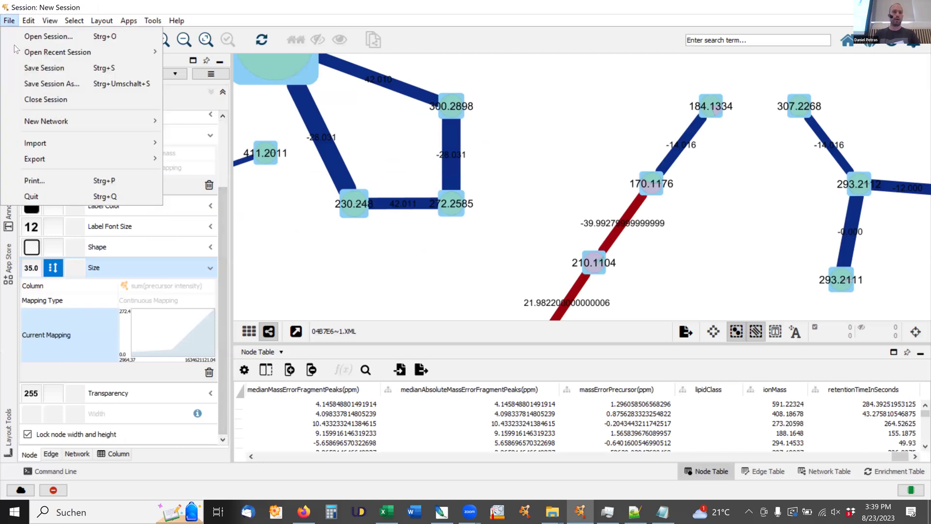
{"action": "mouse_move", "coordinate": [41, 122]}
{"action": "mouse_move", "coordinate": [42, 145]}
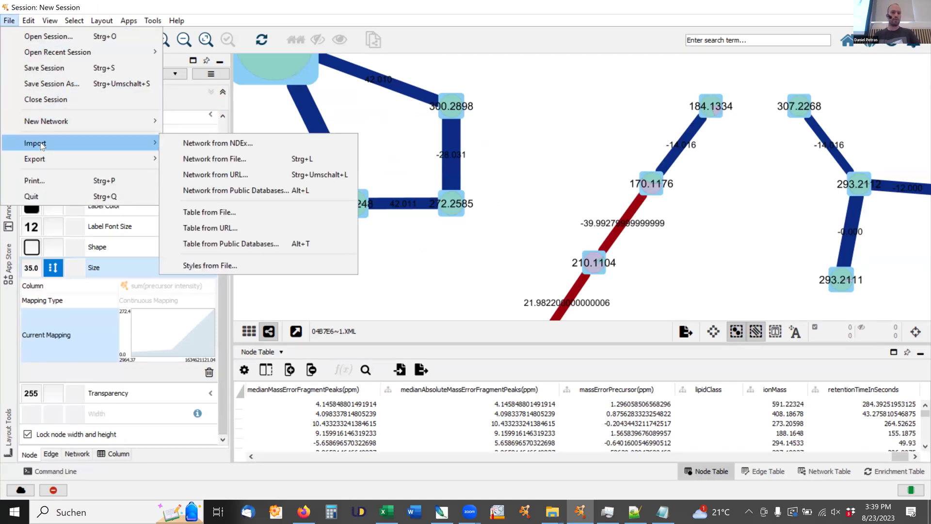
{"action": "left_click", "coordinate": [222, 213]}
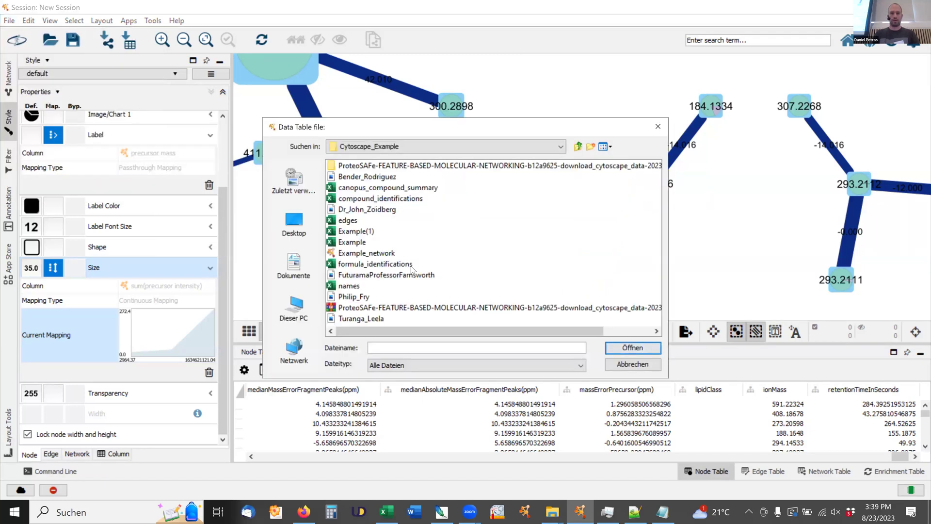
{"action": "left_click", "coordinate": [381, 200]}
{"action": "left_click", "coordinate": [648, 350]}
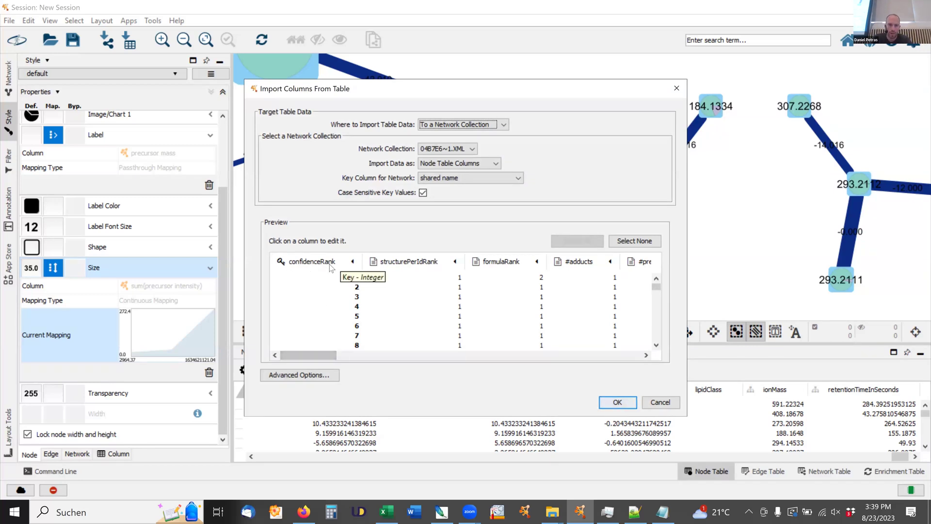
Step: Set featureId as the key column of the compound identifications and import them as node table columns matched on shared name
{"action": "left_click_drag", "start_coordinate": [318, 353], "coordinate": [349, 355]}
{"action": "left_click_drag", "start_coordinate": [535, 356], "coordinate": [640, 356]}
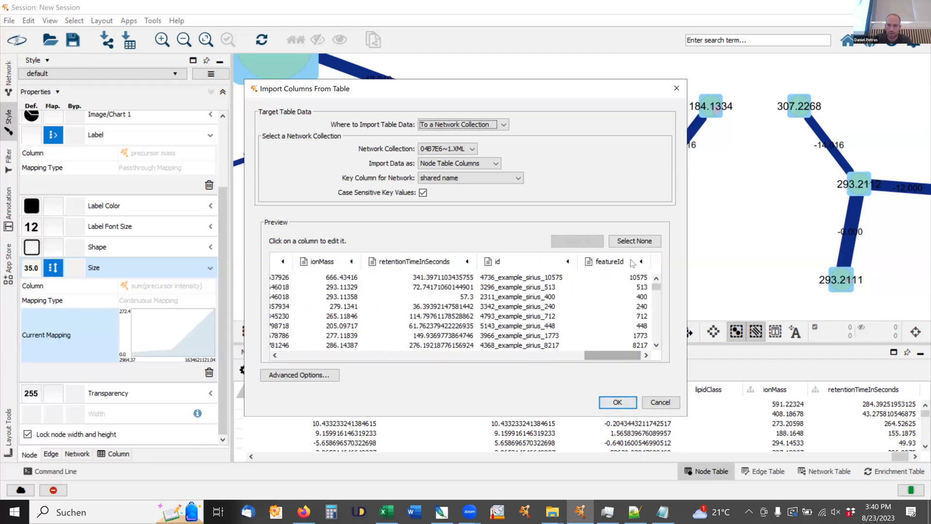
{"action": "left_click", "coordinate": [632, 263]}
{"action": "left_click", "coordinate": [682, 323]}
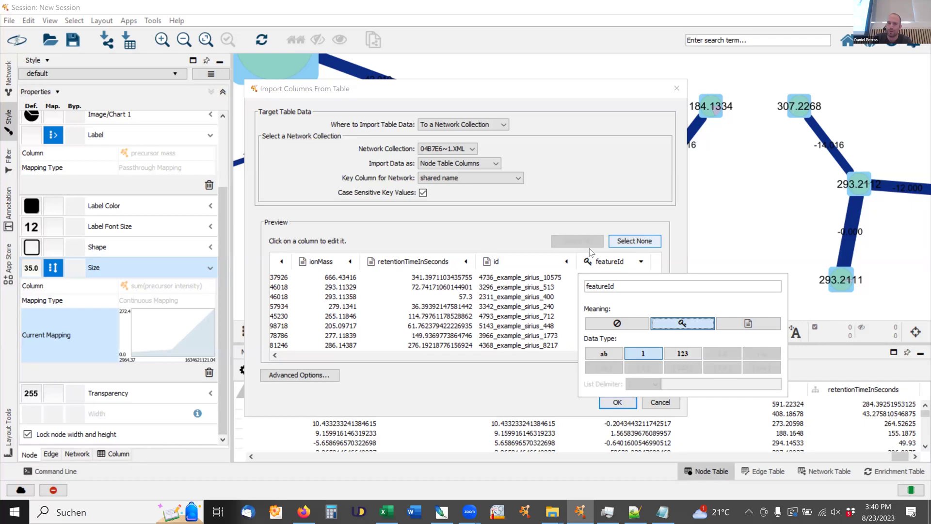
{"action": "left_click", "coordinate": [579, 94]}
{"action": "left_click", "coordinate": [617, 403]}
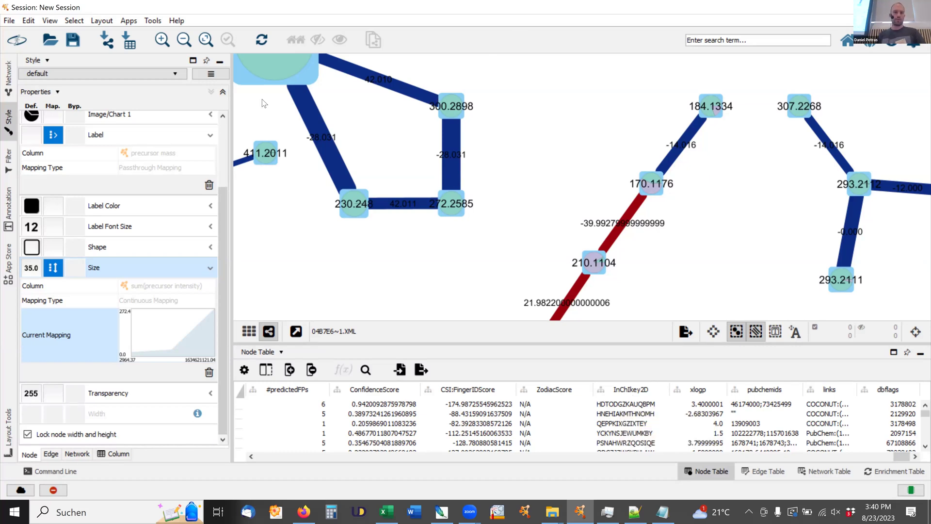
Step: Start another table import from the file canopus_compound_summary.tsv in the Cytoscape_Example folder
{"action": "left_click_drag", "start_coordinate": [225, 211], "coordinate": [225, 146]}
{"action": "left_click", "coordinate": [8, 22]}
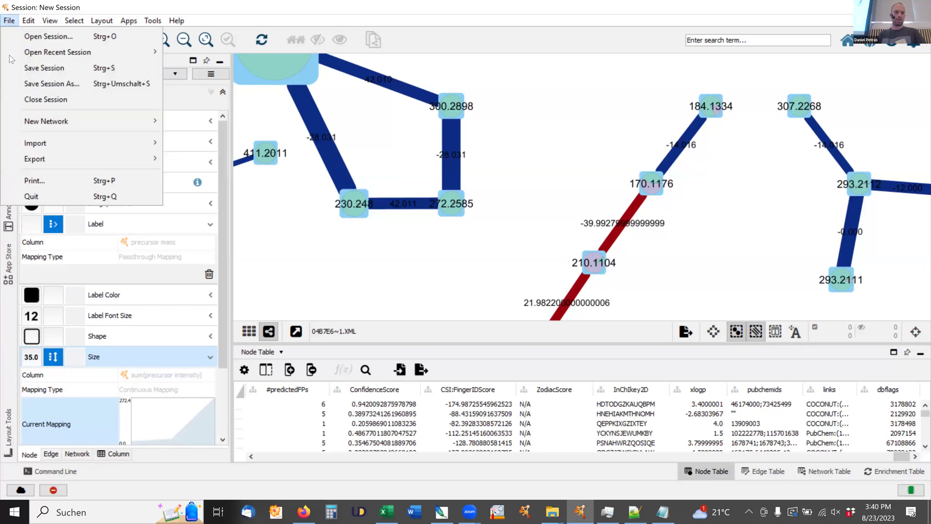
{"action": "mouse_move", "coordinate": [44, 143]}
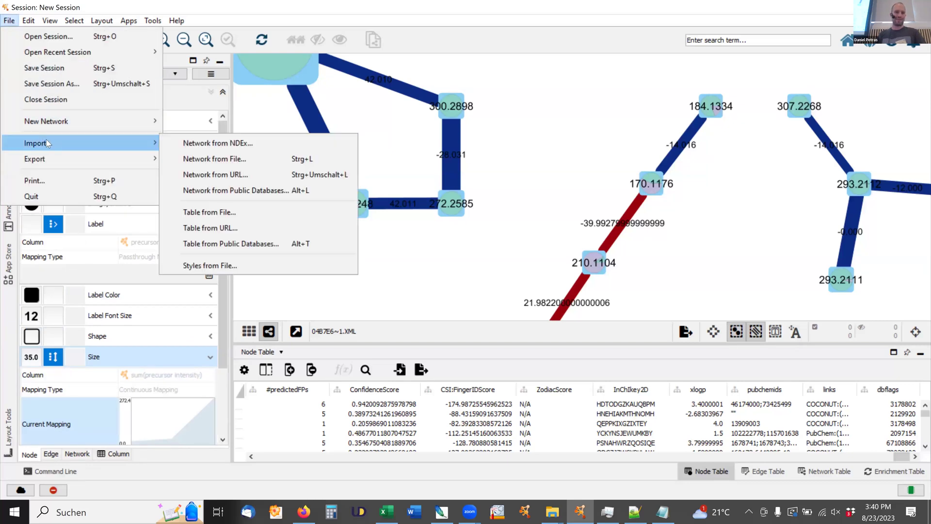
{"action": "left_click", "coordinate": [213, 214]}
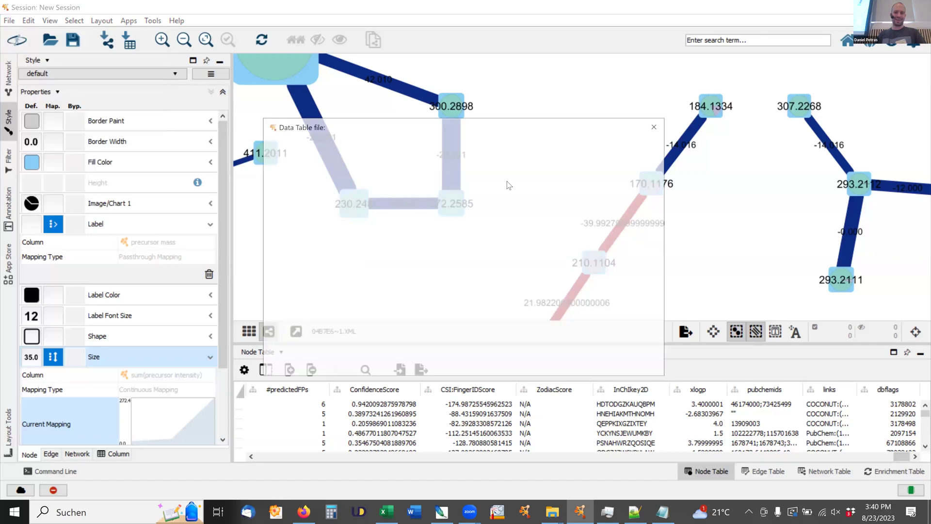
{"action": "left_click", "coordinate": [397, 188]}
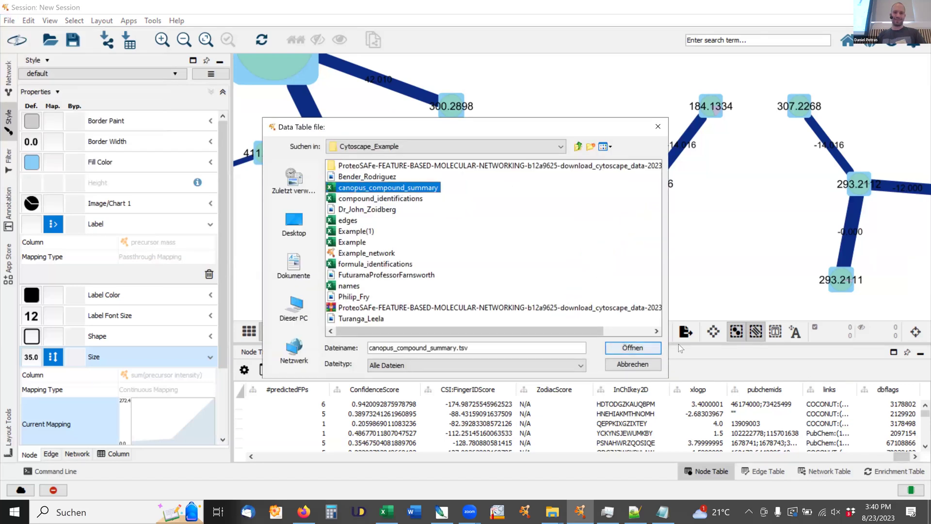
{"action": "left_click", "coordinate": [633, 348]}
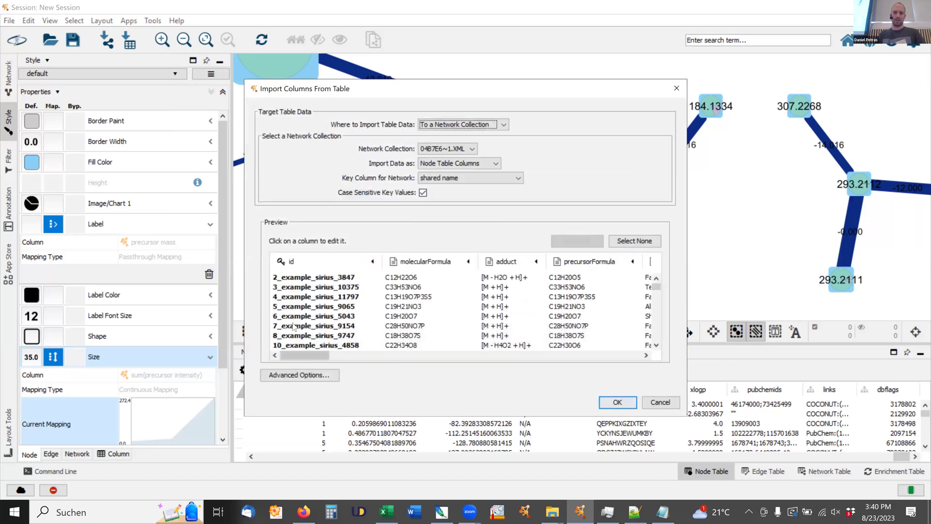
Step: Set featureId as the key column of the CANOPUS summary and import its columns into the node table
{"action": "left_click_drag", "start_coordinate": [300, 358], "coordinate": [617, 357]}
{"action": "left_click", "coordinate": [600, 262]}
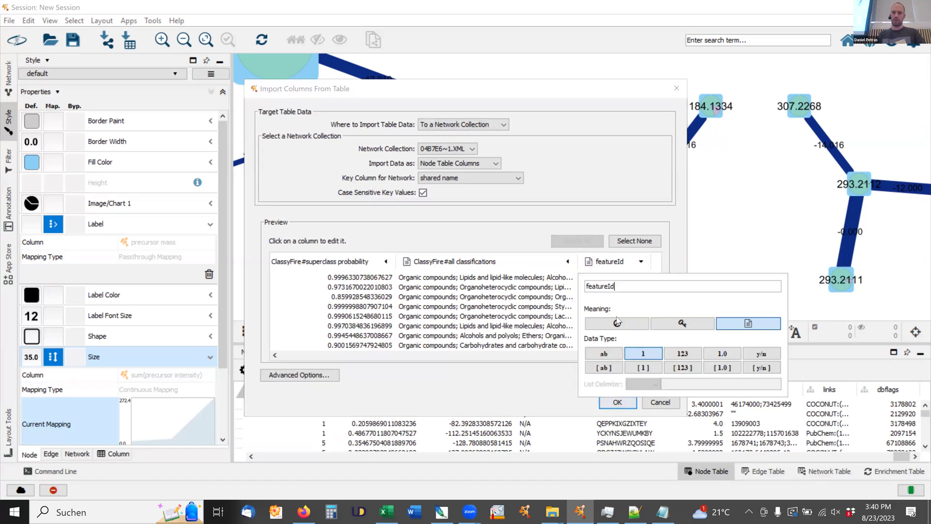
{"action": "left_click", "coordinate": [681, 323]}
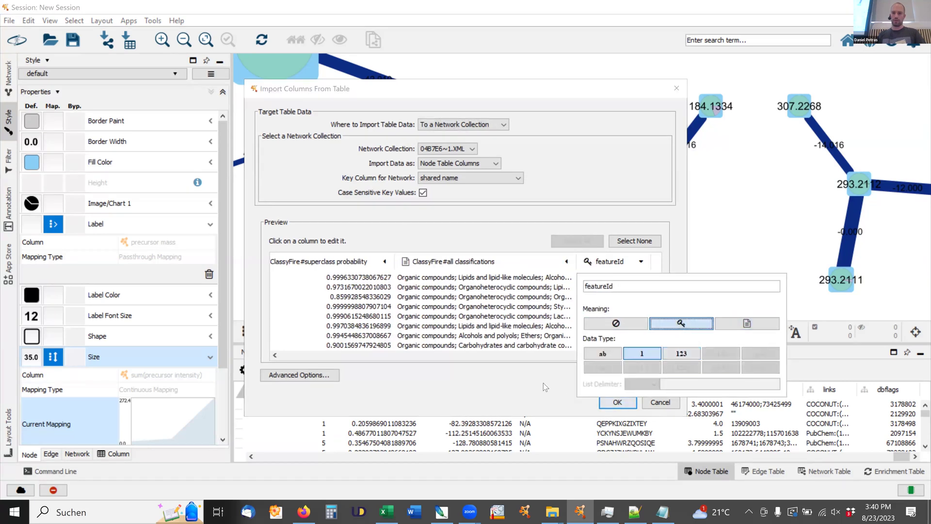
{"action": "left_click", "coordinate": [614, 403]}
{"action": "left_click", "coordinate": [616, 403]}
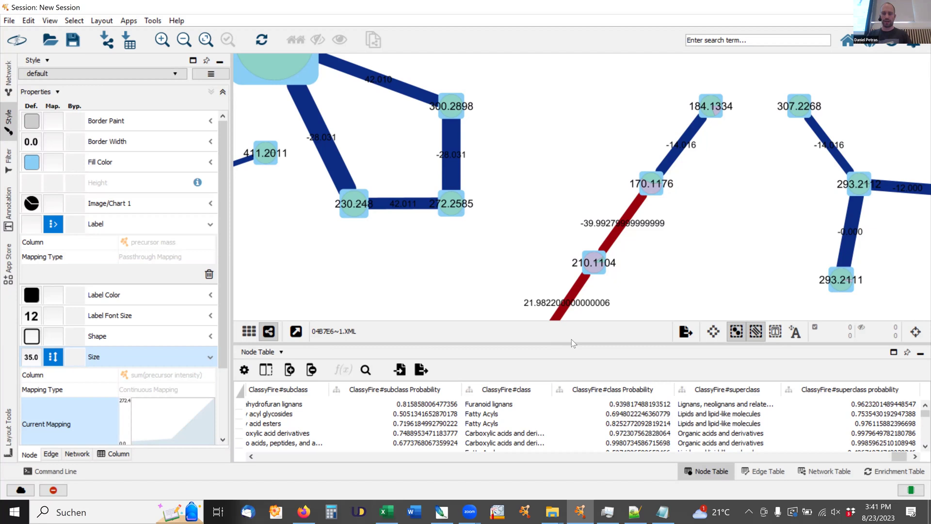
Step: Switch to formula_identifications in Excel and delete columns A through P so that only the featureId column remains
{"action": "left_click", "coordinate": [388, 512]}
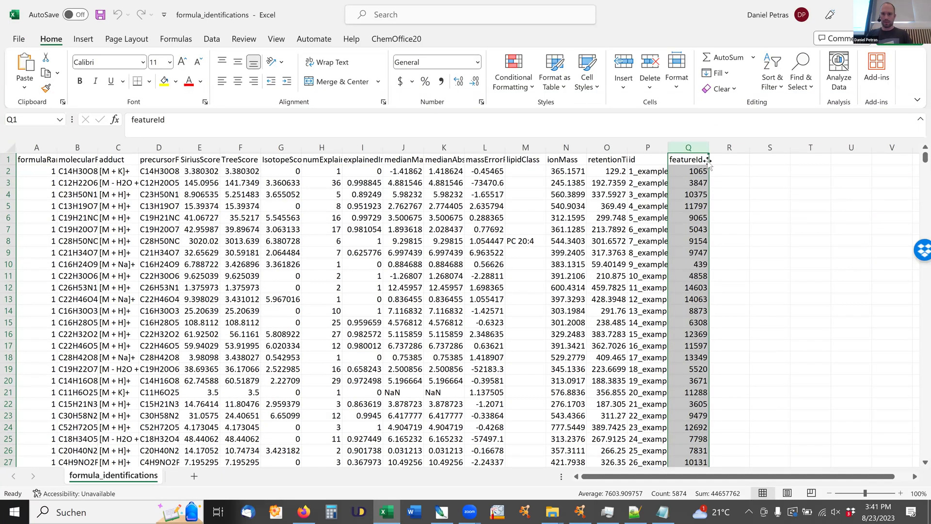
{"action": "left_click_drag", "start_coordinate": [647, 147], "coordinate": [482, 147]}
{"action": "left_click_drag", "start_coordinate": [4, 143], "coordinate": [5, 145]}
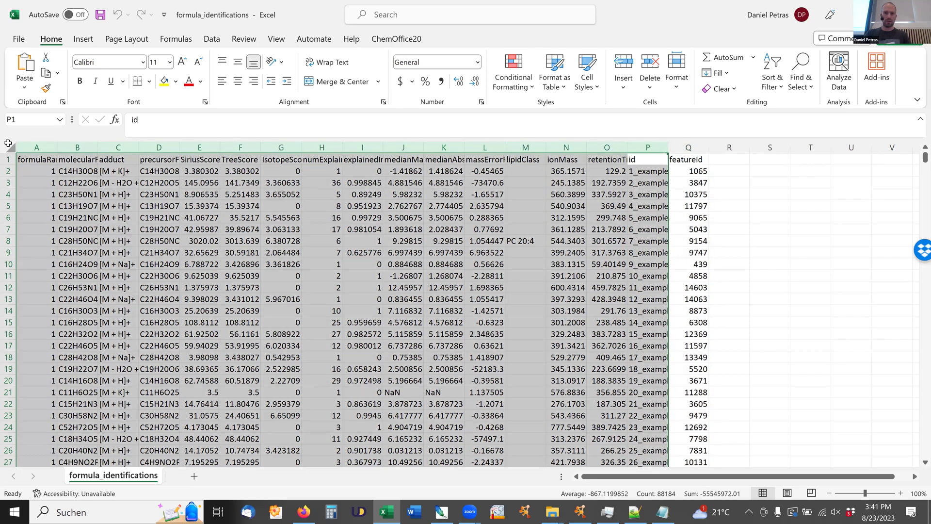
{"action": "key", "text": "Delete"}
{"action": "right_click", "coordinate": [97, 198]}
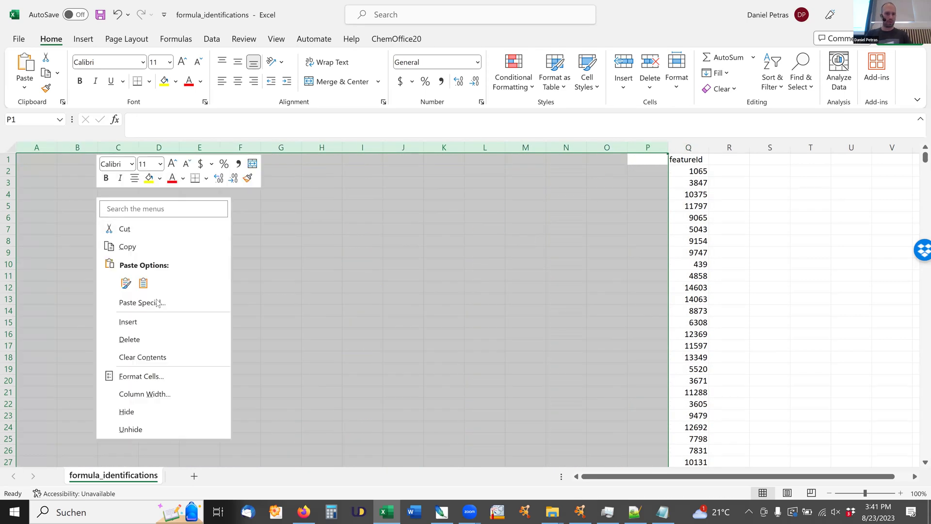
{"action": "left_click", "coordinate": [153, 341]}
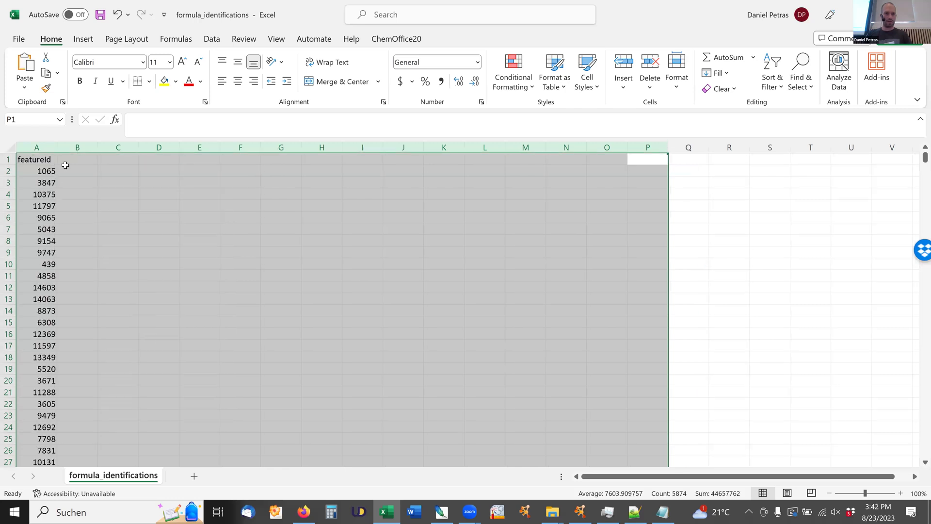
Step: Enter the header Fantasy_MDA_RF in cell B1 and widen column B to fit it
{"action": "left_click", "coordinate": [81, 159]}
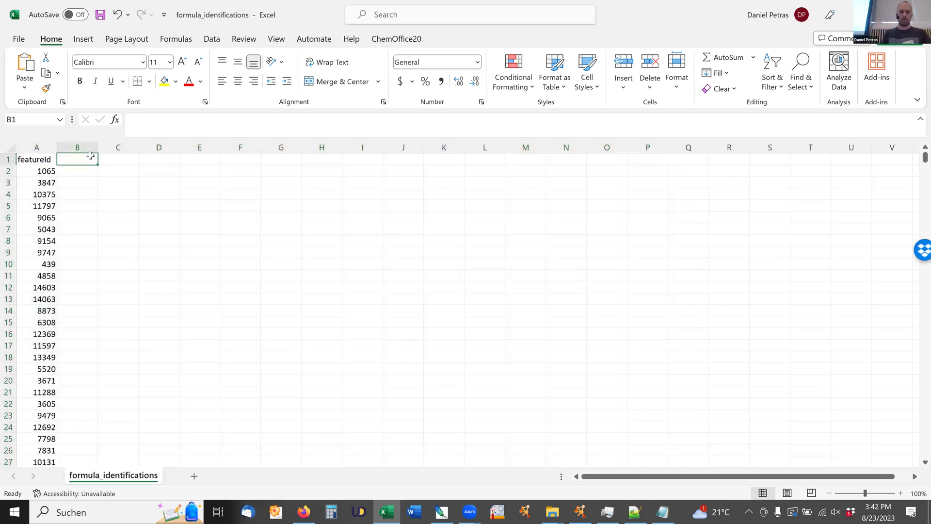
{"action": "type", "text": "F"}
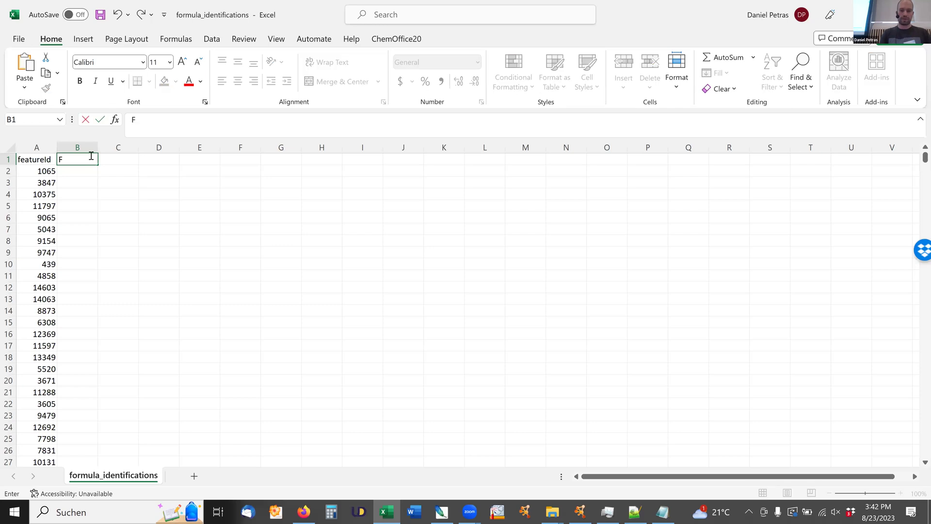
{"action": "type", "text": "antasy_M"}
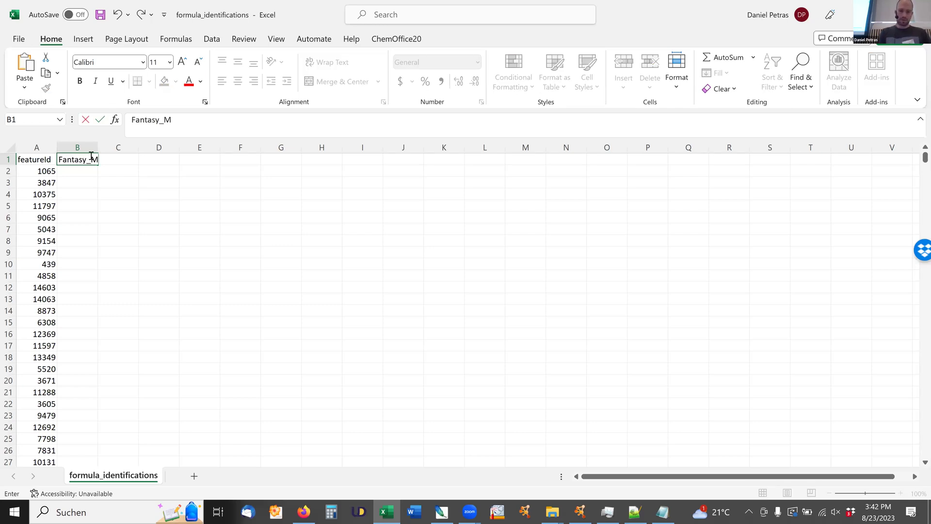
{"action": "type", "text": "DA"}
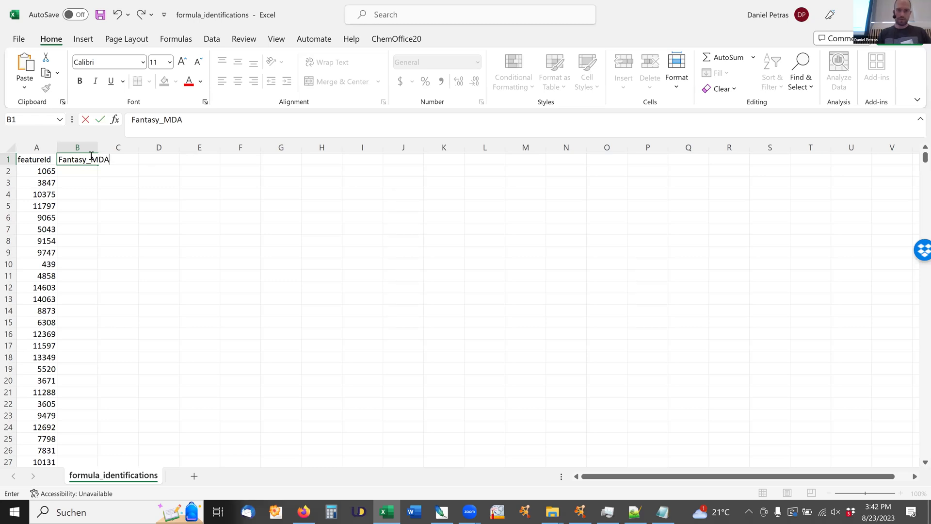
{"action": "type", "text": "_RF"}
{"action": "left_click", "coordinate": [145, 179]}
{"action": "left_click_drag", "start_coordinate": [97, 147], "coordinate": [158, 147]}
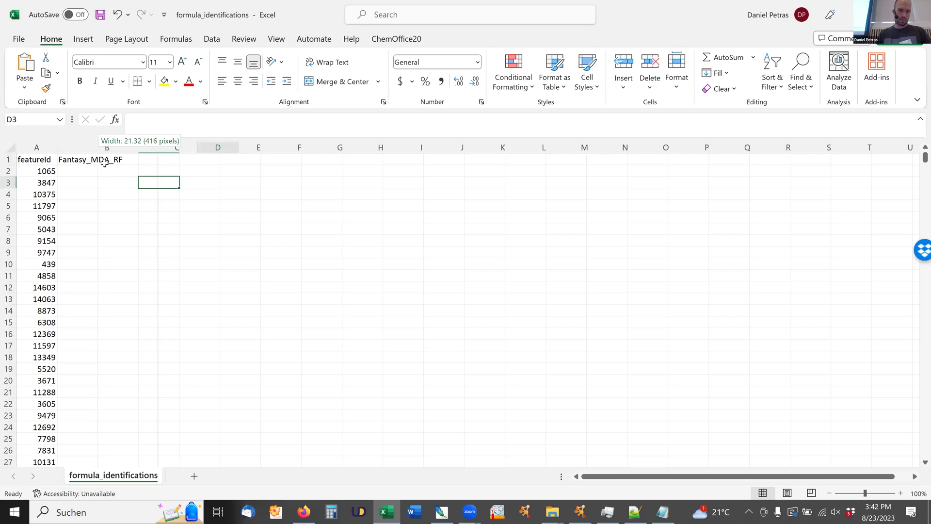
Step: Enter 1, 2 and 3 in cells B2 to B4 and fill the number series down along all feature IDs
{"action": "left_click", "coordinate": [101, 170]}
{"action": "type", "text": "1"}
{"action": "key", "text": "Return"}
{"action": "type", "text": "2"}
{"action": "key", "text": "Return"}
{"action": "type", "text": "3"}
{"action": "key", "text": "Return"}
{"action": "left_click_drag", "start_coordinate": [116, 174], "coordinate": [136, 207]}
{"action": "left_click_drag", "start_coordinate": [146, 172], "coordinate": [163, 195]}
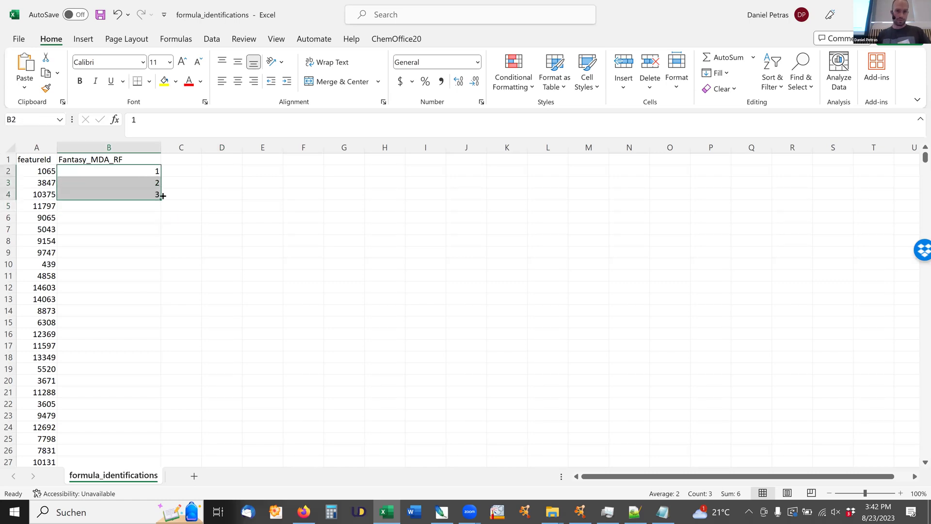
{"action": "double_click", "coordinate": [162, 197]}
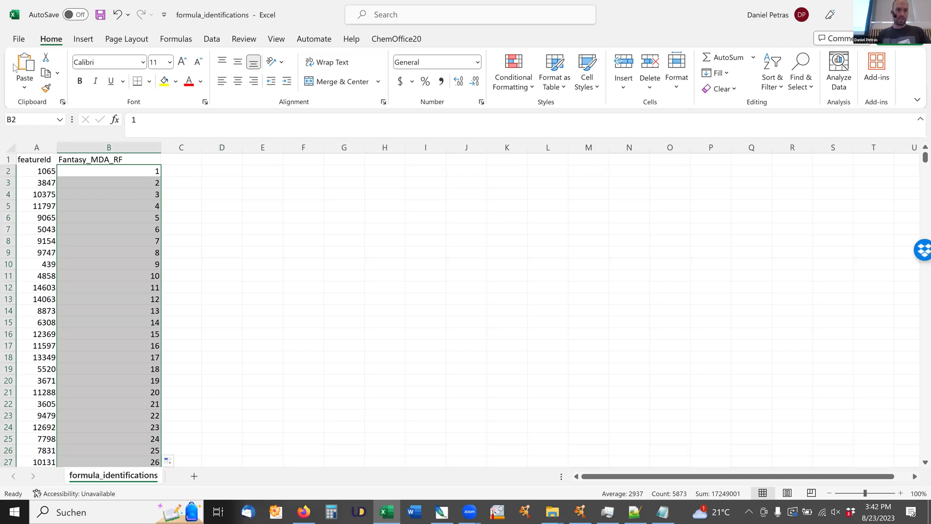
Step: Save the table as a tab-delimited text file named fantasy_RF in the Cytoscape_Example folder
{"action": "left_click", "coordinate": [18, 39]}
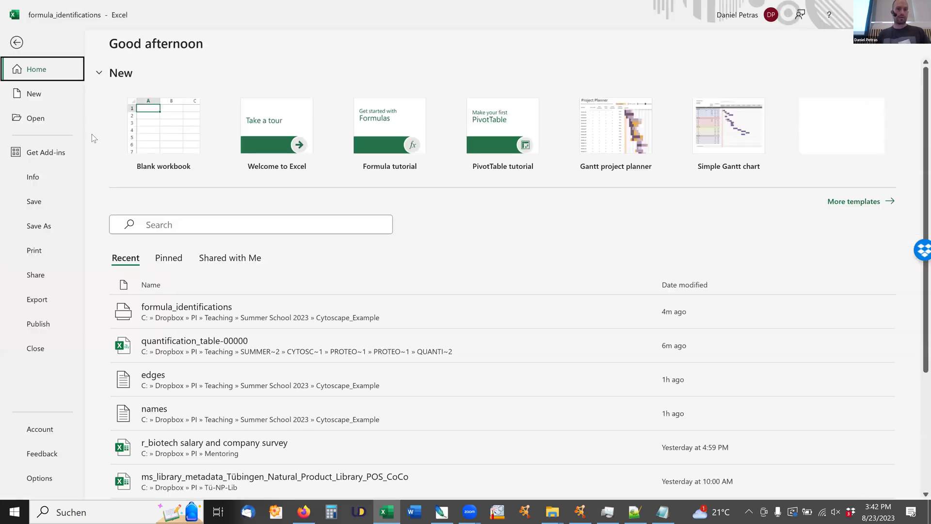
{"action": "left_click", "coordinate": [39, 228]}
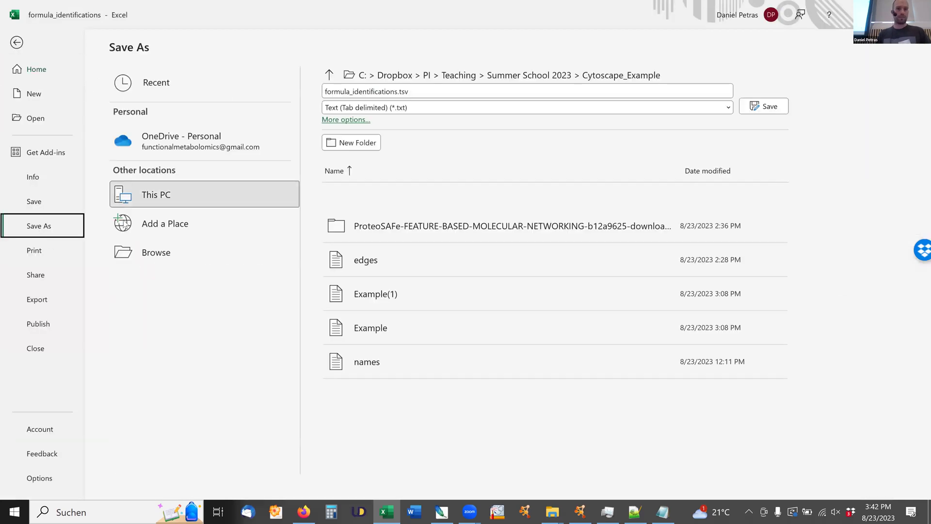
{"action": "left_click", "coordinate": [230, 248]}
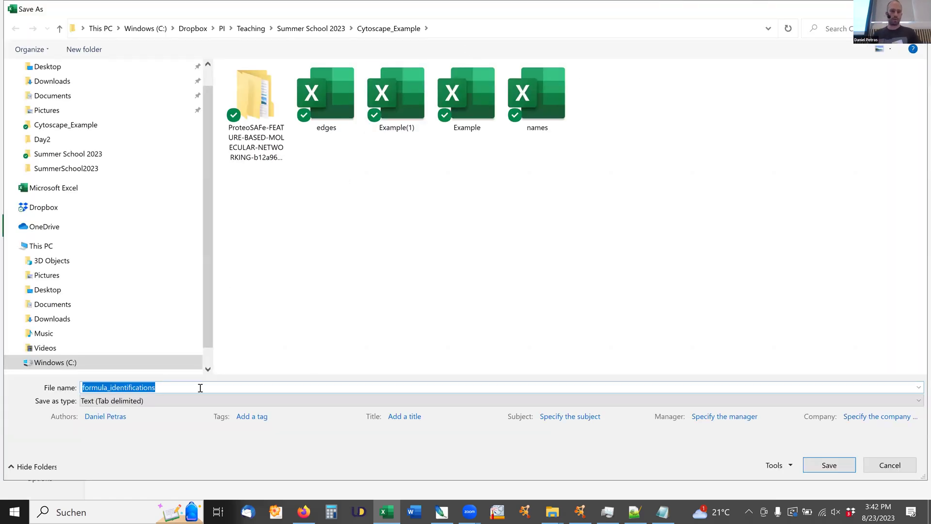
{"action": "type", "text": "fantasy_RF"}
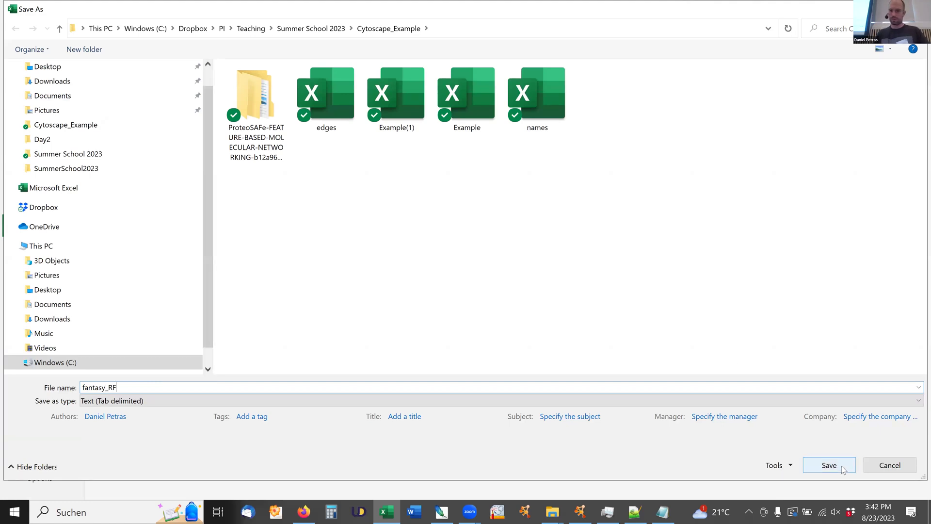
{"action": "left_click", "coordinate": [841, 466]}
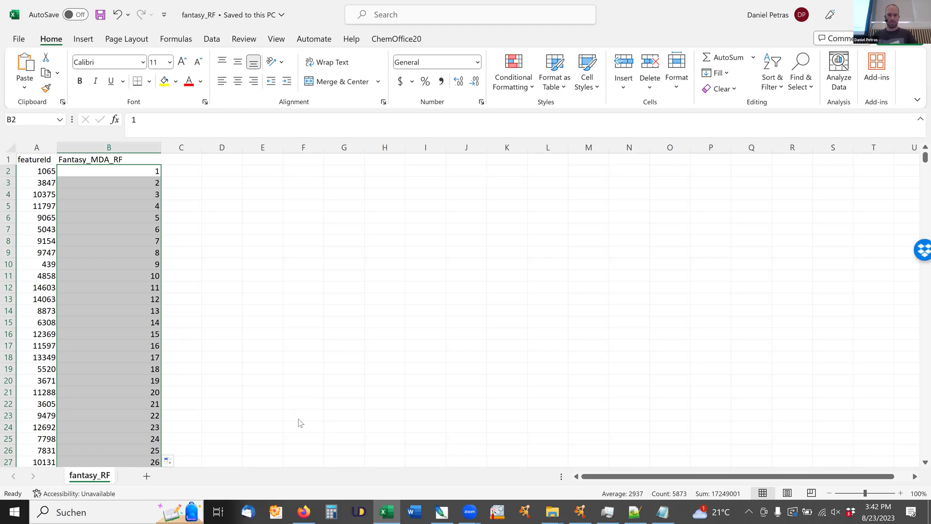
Step: Switch to Cytoscape and import the fantasy_RF table as node table columns, using featureId as key against shared name
{"action": "key", "text": "alt+Tab"}
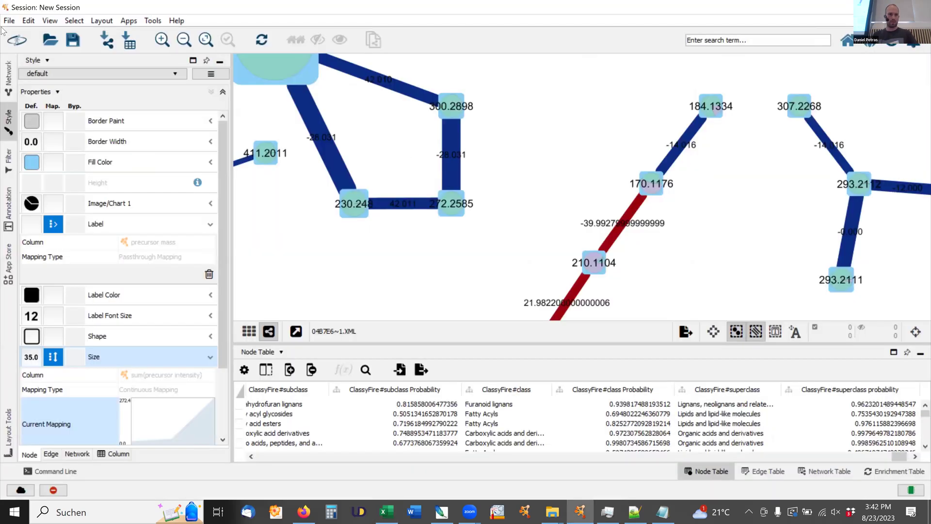
{"action": "left_click", "coordinate": [9, 21]}
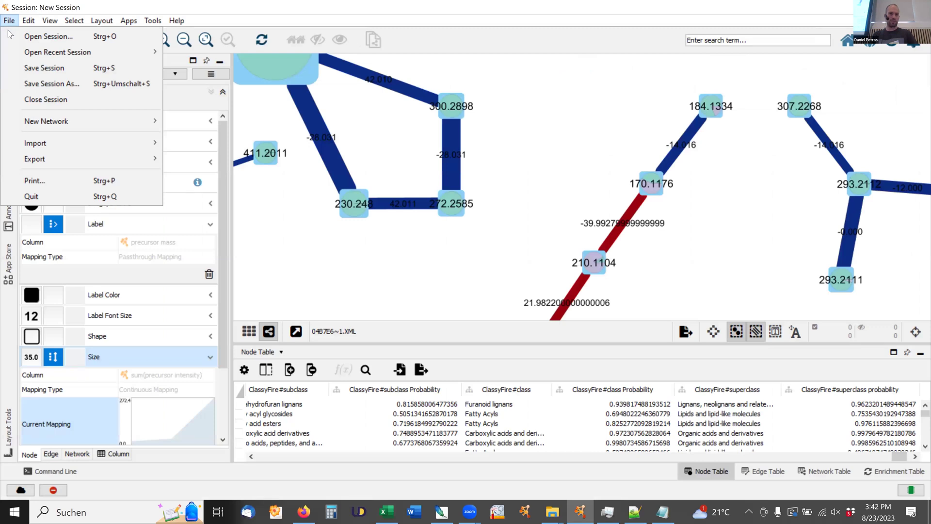
{"action": "mouse_move", "coordinate": [53, 144]}
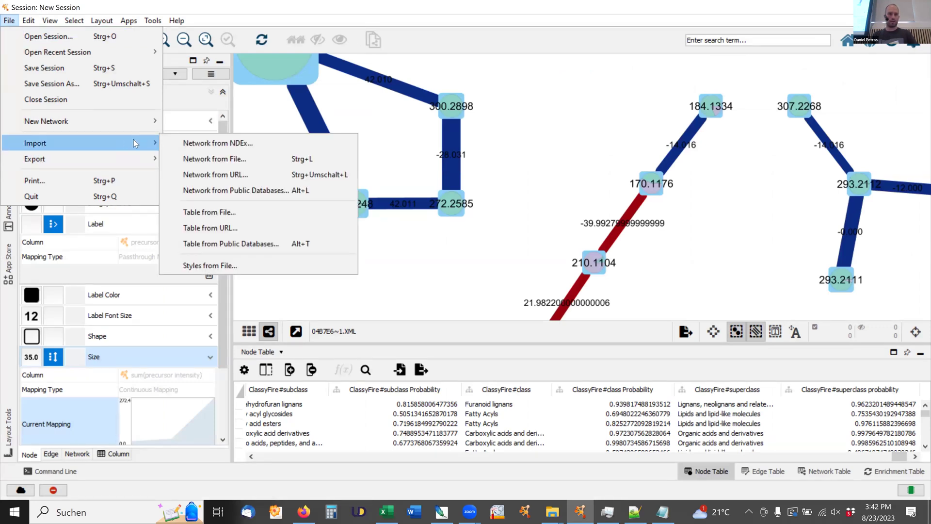
{"action": "left_click", "coordinate": [231, 213]}
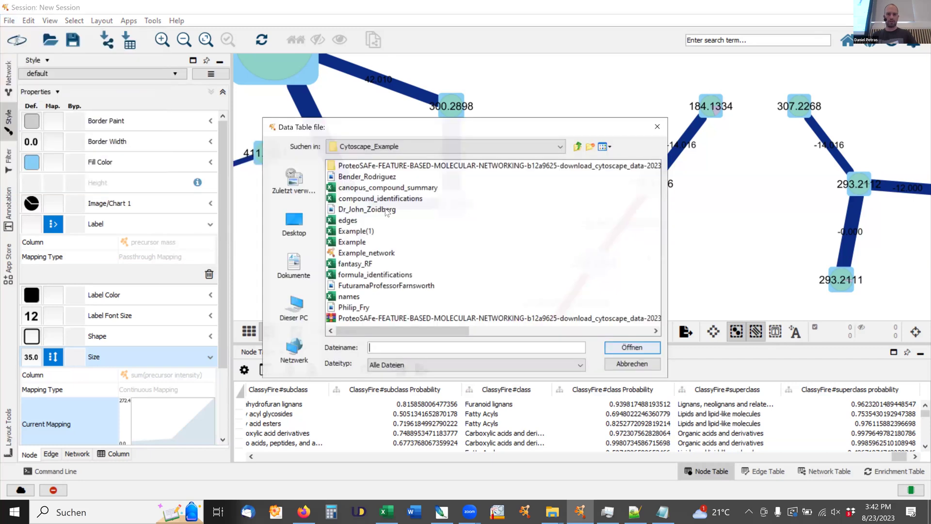
{"action": "left_click", "coordinate": [362, 264]}
{"action": "left_click", "coordinate": [626, 348]}
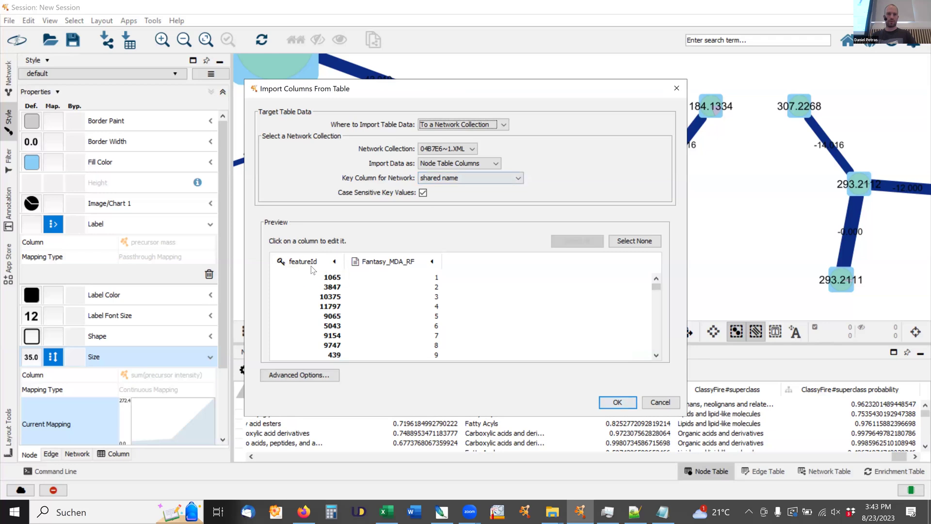
{"action": "left_click", "coordinate": [617, 402]}
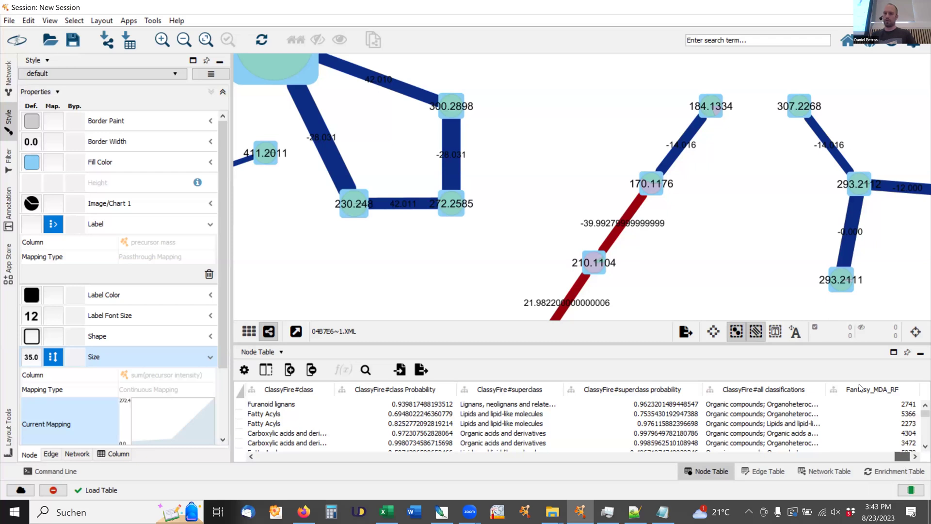
Step: Examine the Fantasy_MDA_RF values across the nodes in the enlarged node table and look through the GNPS group columns
{"action": "left_click_drag", "start_coordinate": [862, 273], "coordinate": [862, 165]}
{"action": "scroll", "coordinate": [918, 240], "scroll_direction": "down", "scroll_amount": 5}
{"action": "scroll", "coordinate": [917, 290], "scroll_direction": "down", "scroll_amount": 15}
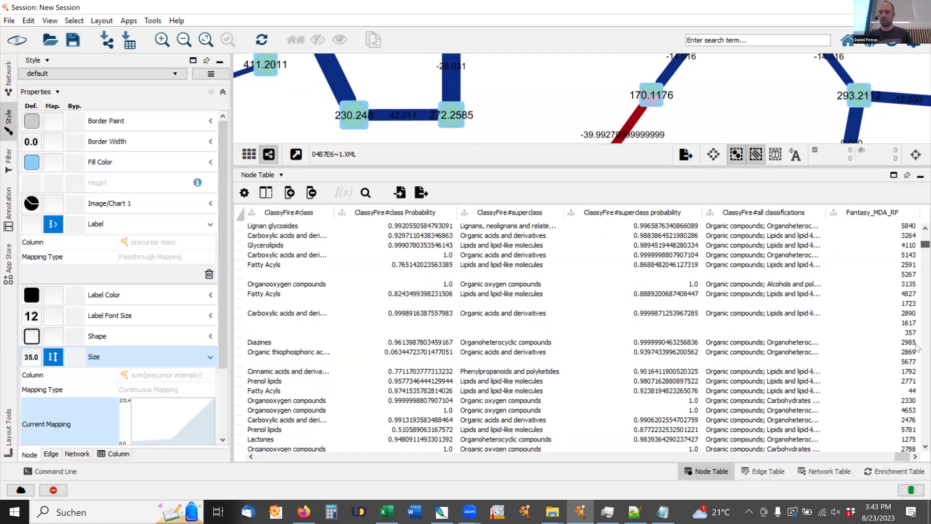
{"action": "scroll", "coordinate": [917, 369], "scroll_direction": "down", "scroll_amount": 15}
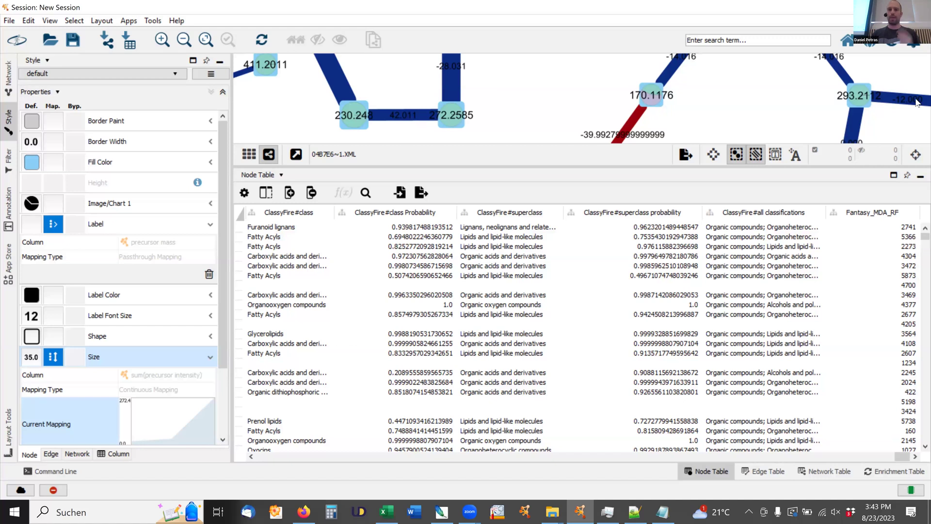
{"action": "left_click_drag", "start_coordinate": [512, 165], "coordinate": [528, 257]}
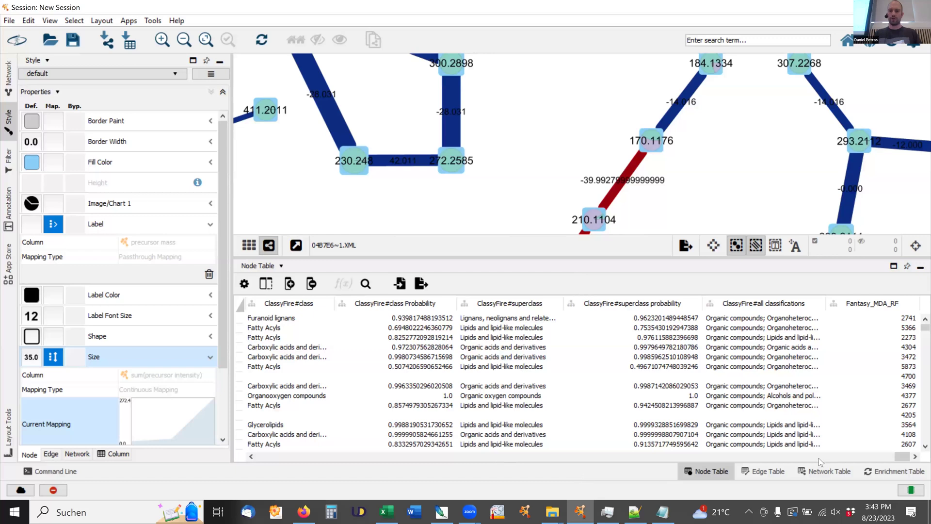
{"action": "left_click_drag", "start_coordinate": [832, 457], "coordinate": [648, 448]}
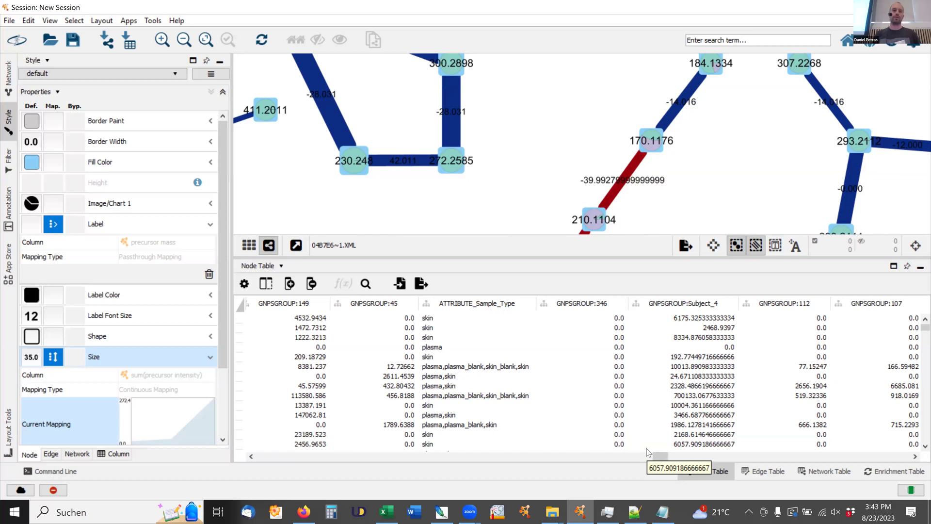
{"action": "left_click", "coordinate": [129, 21]}
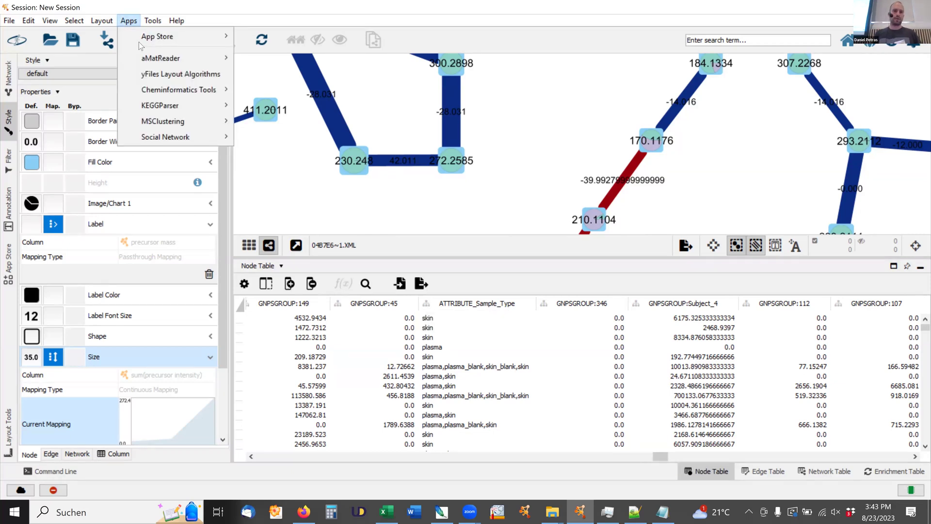
{"action": "mouse_move", "coordinate": [169, 89]}
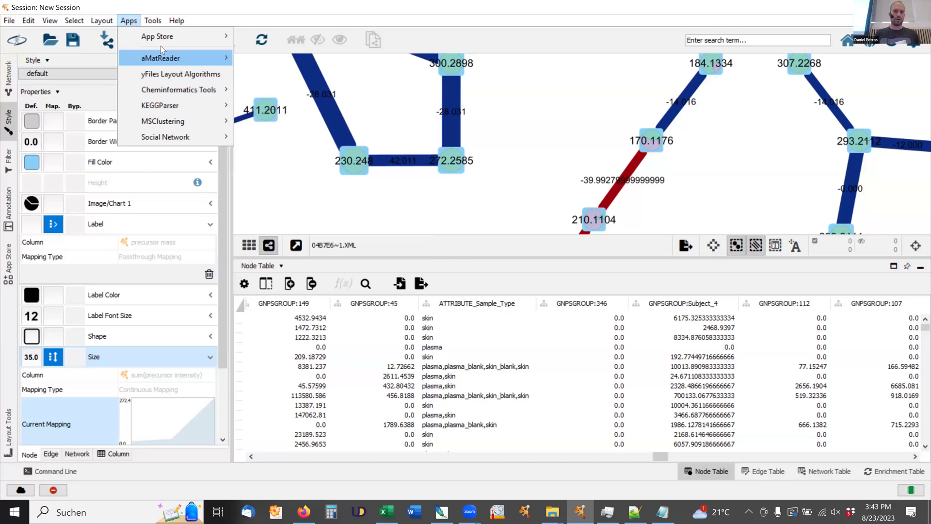
{"action": "mouse_move", "coordinate": [172, 38]}
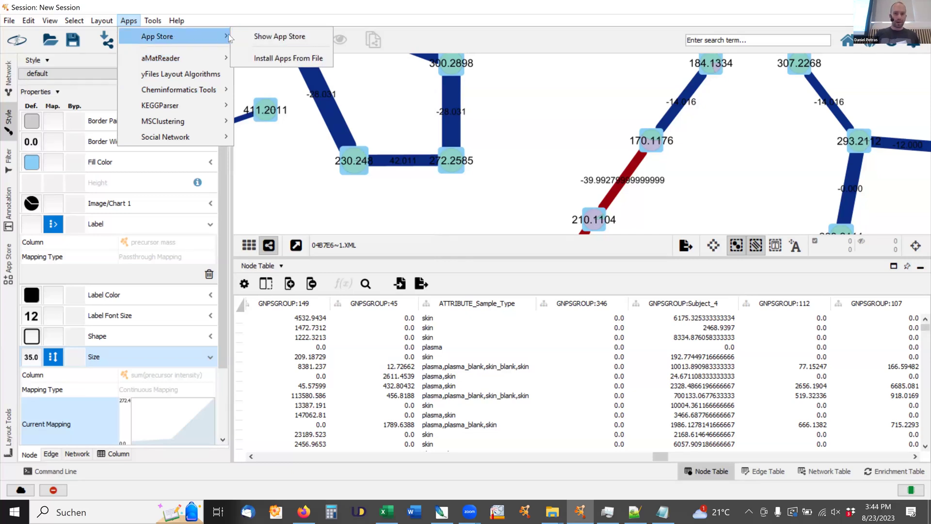
{"action": "left_click", "coordinate": [269, 54]}
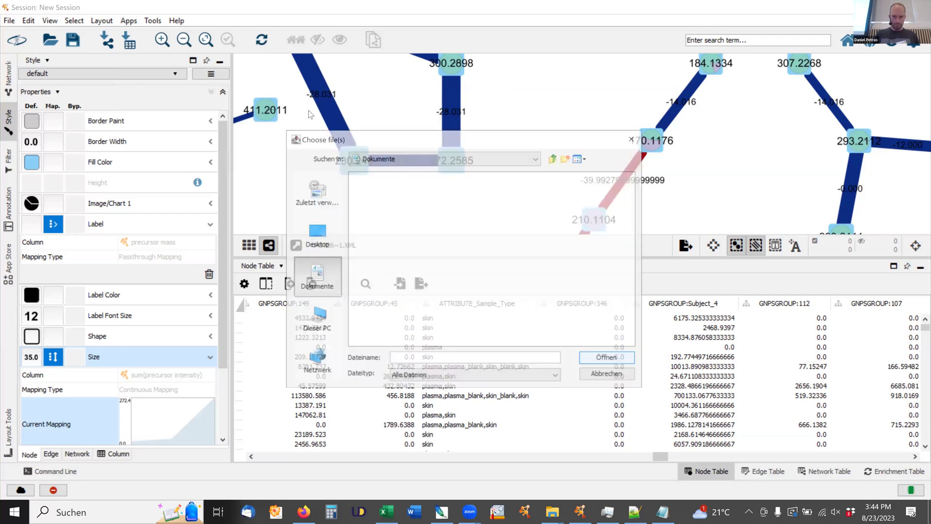
{"action": "left_click", "coordinate": [607, 375]}
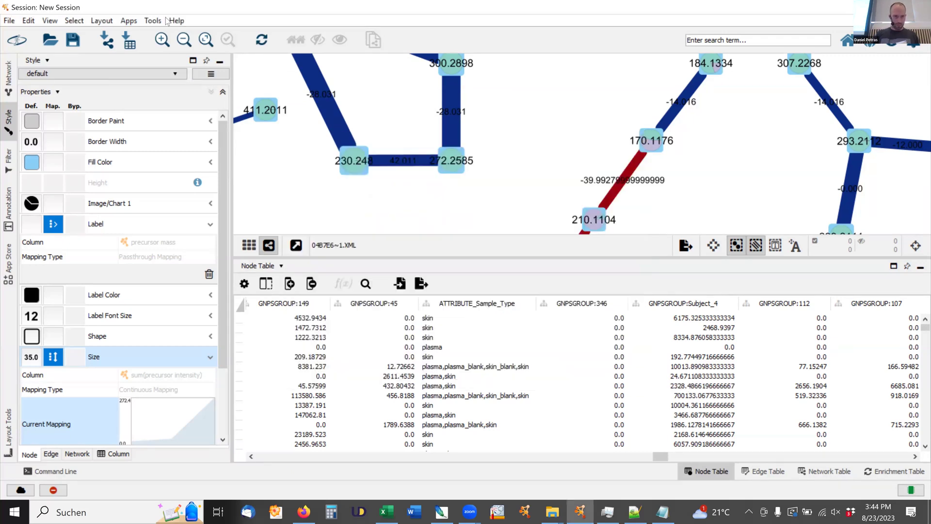
Step: Show the App Store with the installed apps and make its panel narrower
{"action": "left_click", "coordinate": [126, 22]}
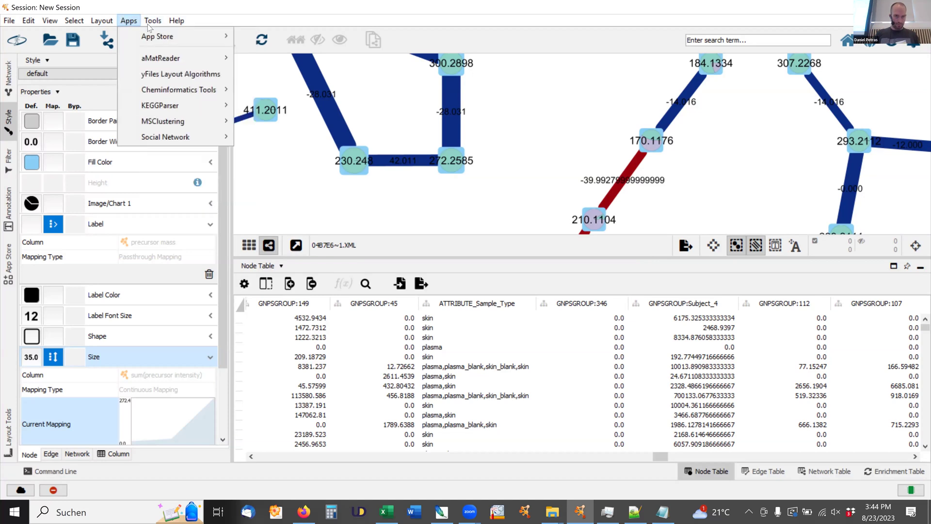
{"action": "mouse_move", "coordinate": [139, 35]}
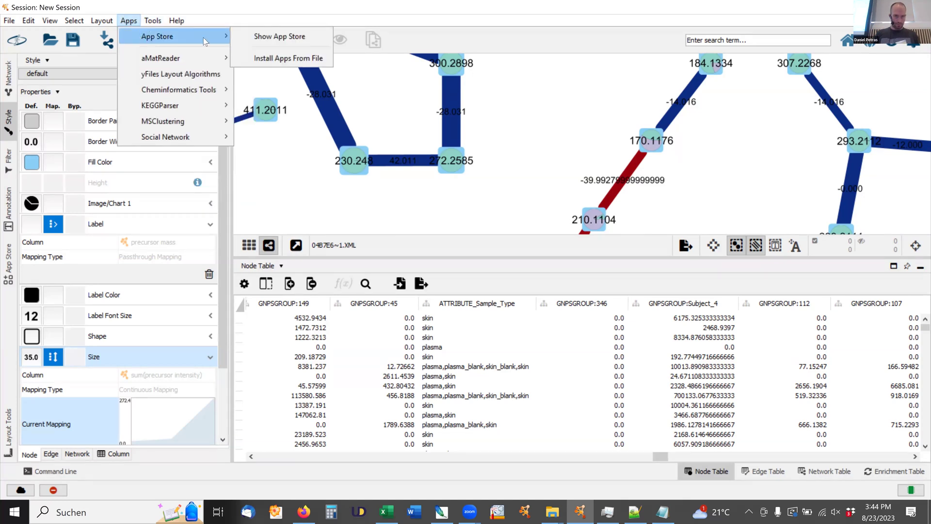
{"action": "left_click", "coordinate": [273, 38]}
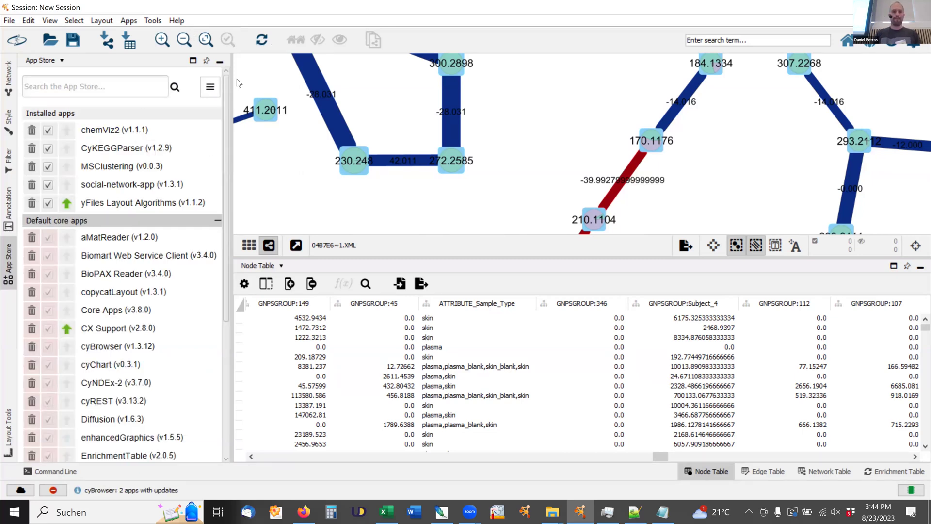
{"action": "left_click_drag", "start_coordinate": [225, 130], "coordinate": [175, 129]}
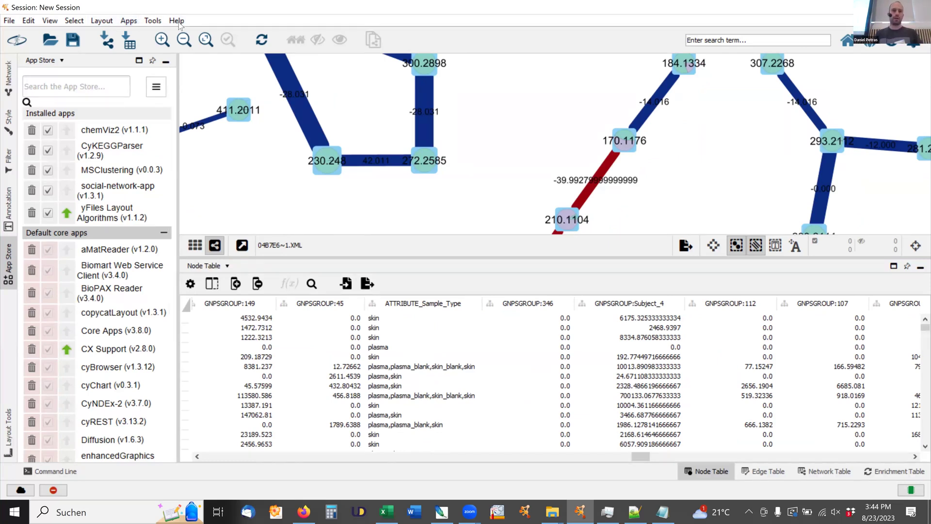
Step: Find the Smiles column in the node table and widen it to fit the full structure strings
{"action": "left_click_drag", "start_coordinate": [638, 455], "coordinate": [282, 468]}
{"action": "scroll", "coordinate": [715, 446], "scroll_direction": "right", "scroll_amount": 15}
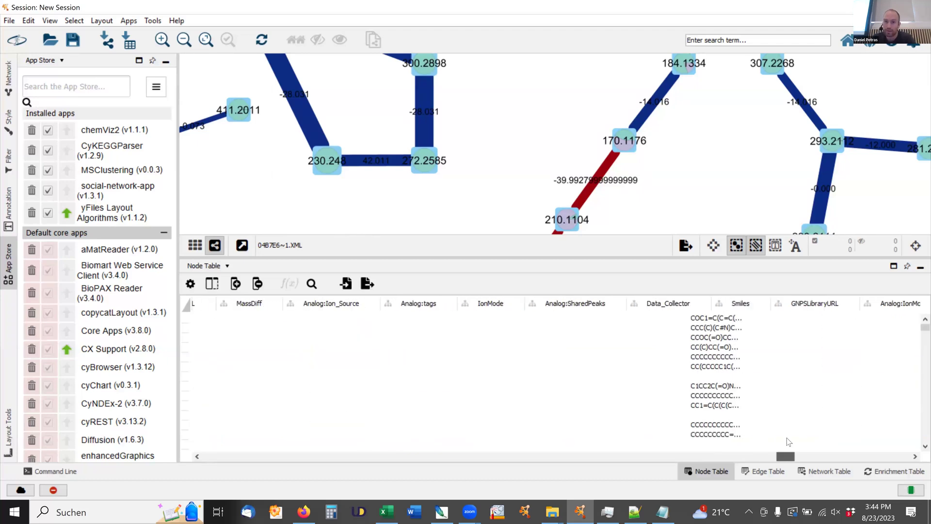
{"action": "scroll", "coordinate": [786, 437], "scroll_direction": "right", "scroll_amount": 3}
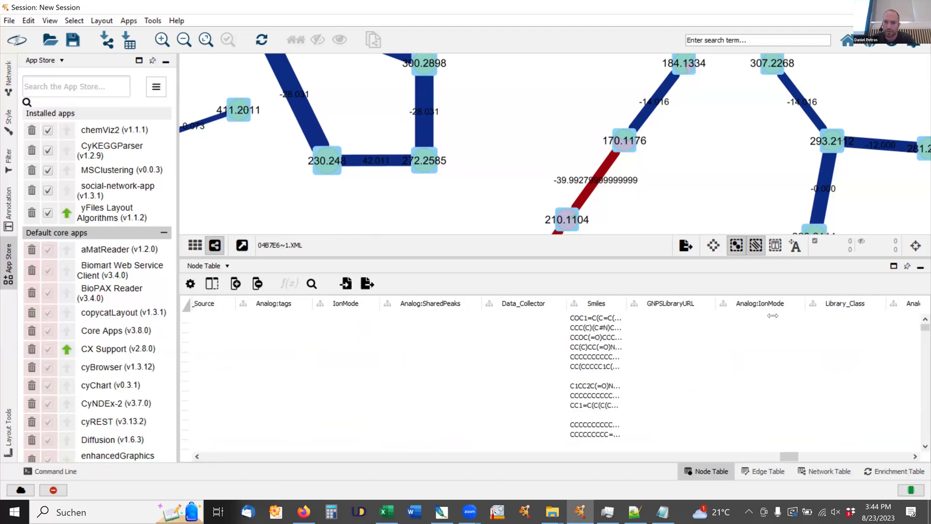
{"action": "left_click_drag", "start_coordinate": [773, 316], "coordinate": [773, 315]}
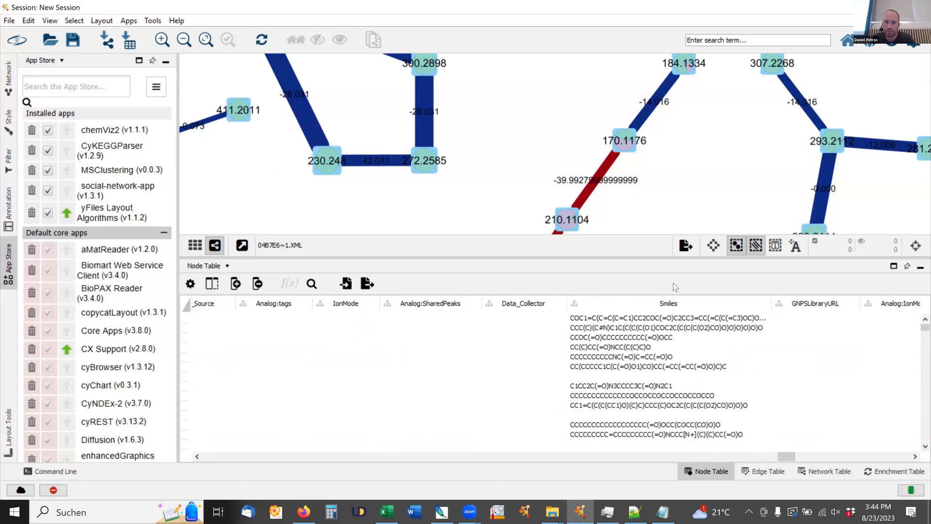
Step: Try to paint chemical structures on all nodes with the Cheminformatics Tools and dismiss the resulting dialog
{"action": "left_click", "coordinate": [129, 21]}
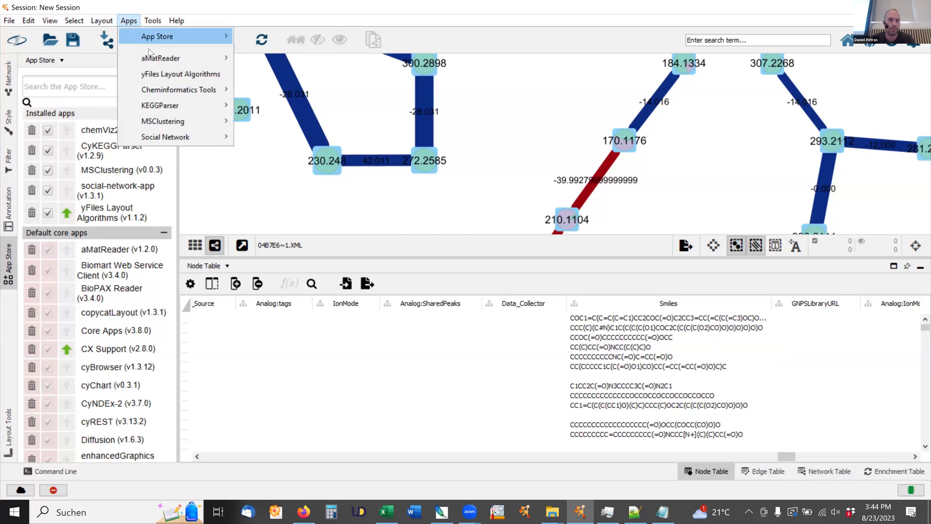
{"action": "mouse_move", "coordinate": [222, 93]}
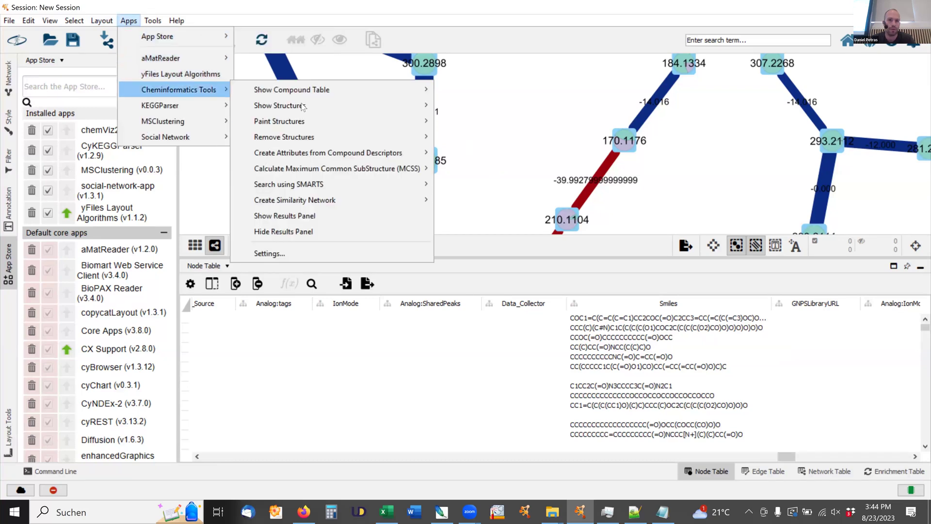
{"action": "mouse_move", "coordinate": [422, 136]}
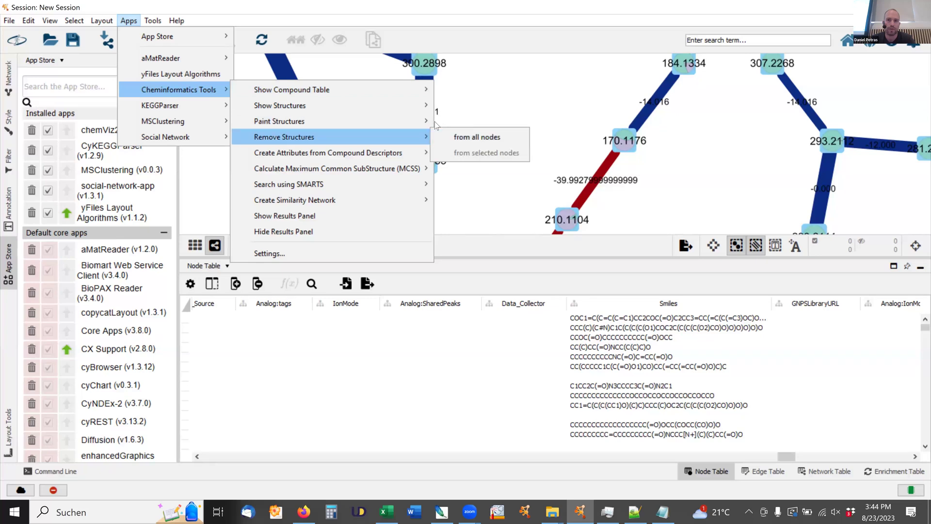
{"action": "left_click", "coordinate": [452, 121]}
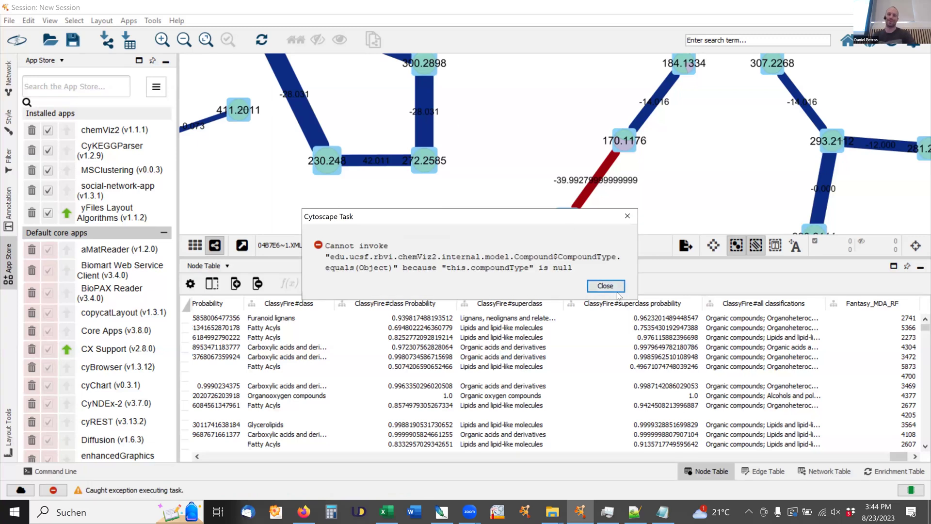
{"action": "left_click", "coordinate": [615, 286]}
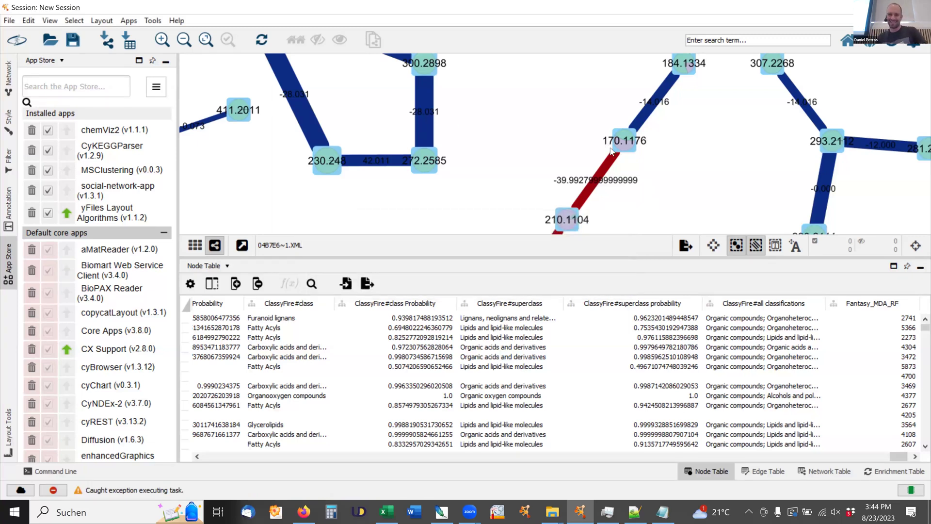
Step: Select node 170.1176 and paint the chemical structure on the selected node only with the Cheminformatics Tools
{"action": "scroll", "coordinate": [612, 152], "scroll_direction": "up", "scroll_amount": 5}
{"action": "left_click", "coordinate": [649, 107]}
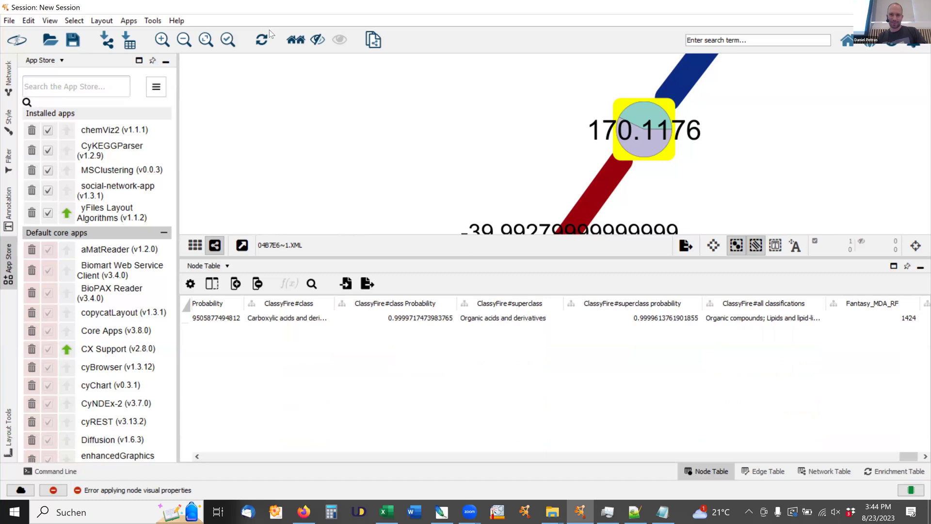
{"action": "left_click", "coordinate": [129, 21]}
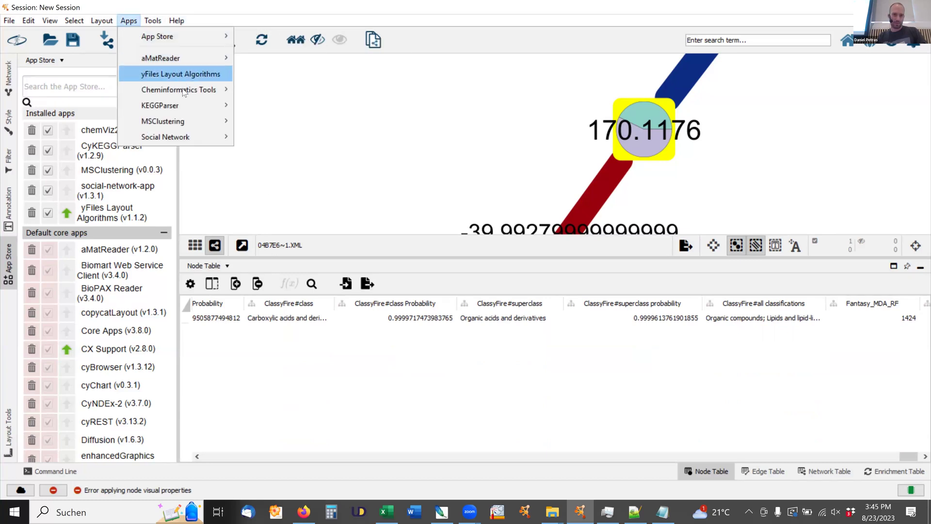
{"action": "mouse_move", "coordinate": [183, 90]}
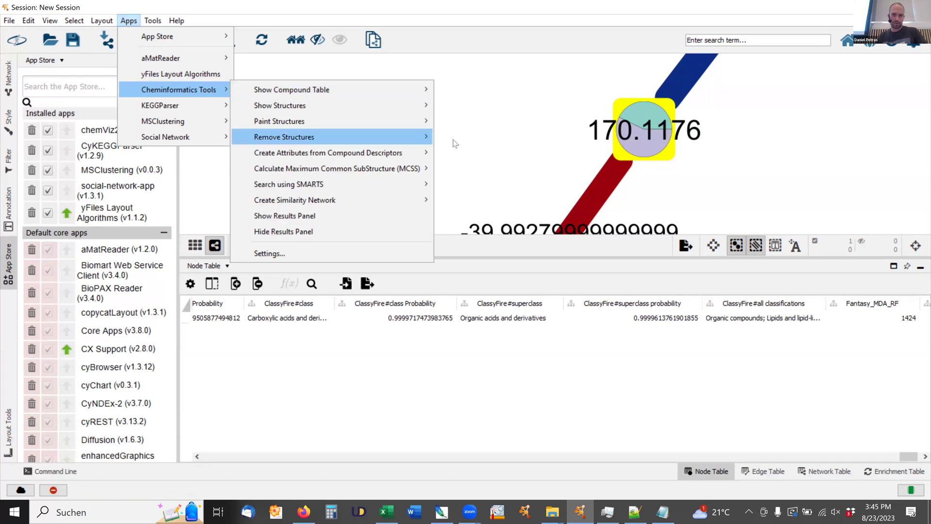
{"action": "mouse_move", "coordinate": [421, 122]}
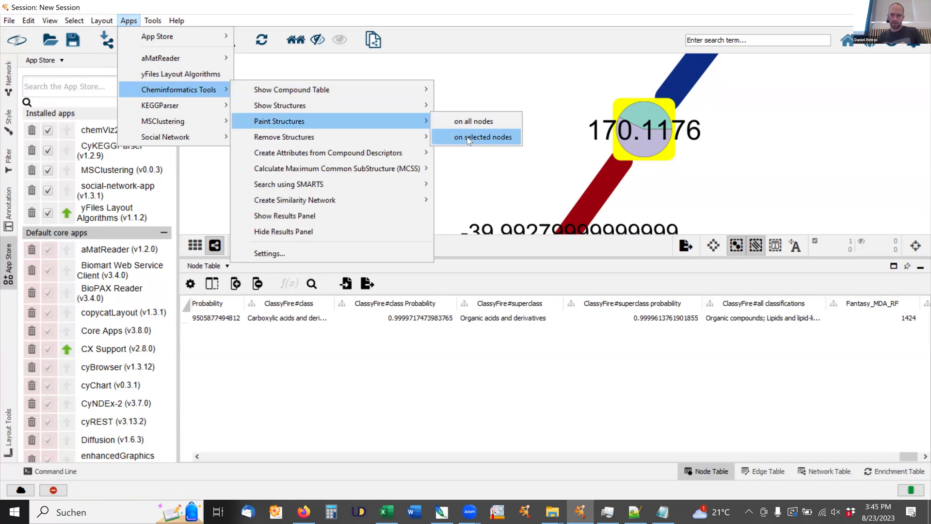
{"action": "left_click", "coordinate": [469, 139]}
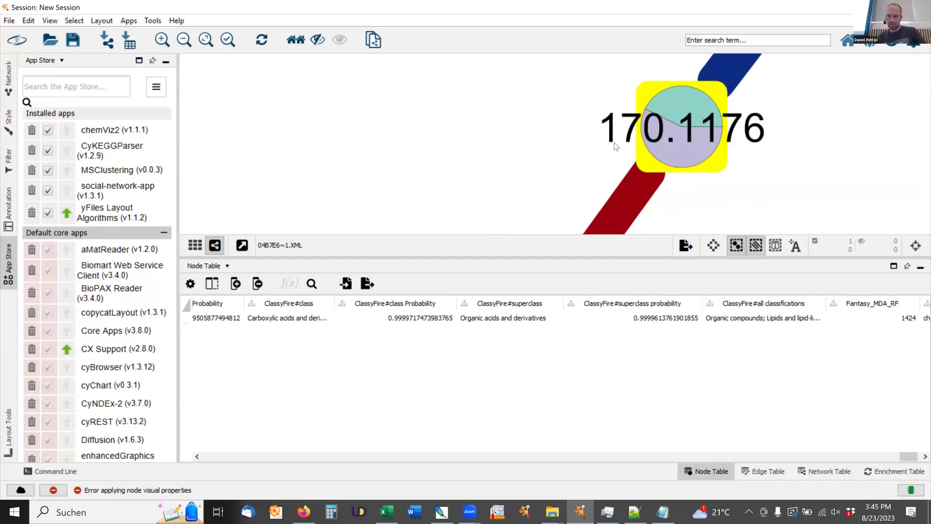
Step: Add the four-node cluster around node 293.2112 to the selection and check the selected nodes' Smiles entries
{"action": "scroll", "coordinate": [460, 140], "scroll_direction": "down", "scroll_amount": 5}
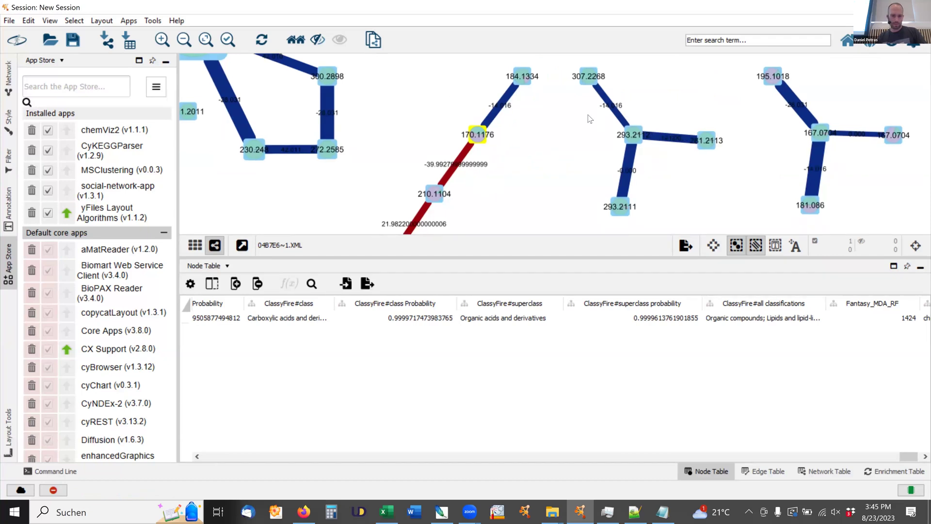
{"action": "left_click_drag", "start_coordinate": [561, 72], "coordinate": [714, 218]}
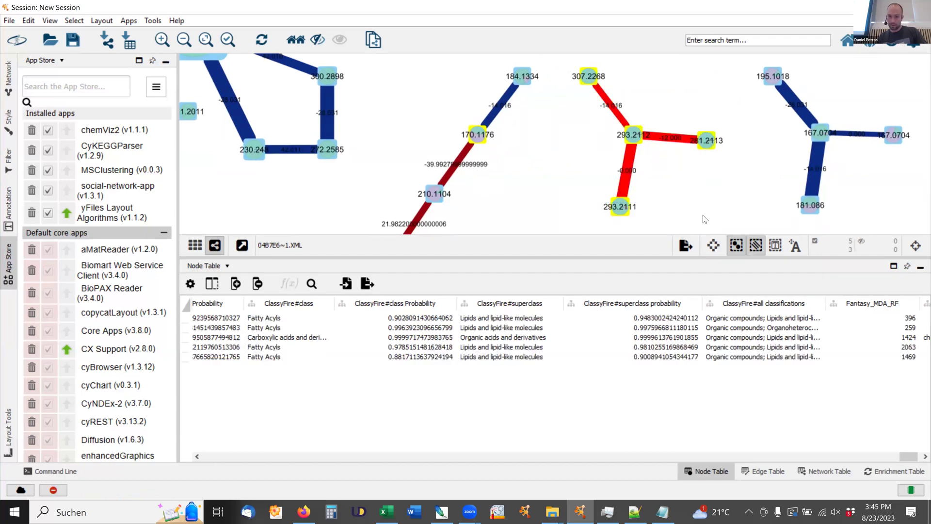
{"action": "left_click_drag", "start_coordinate": [909, 456], "coordinate": [781, 459]}
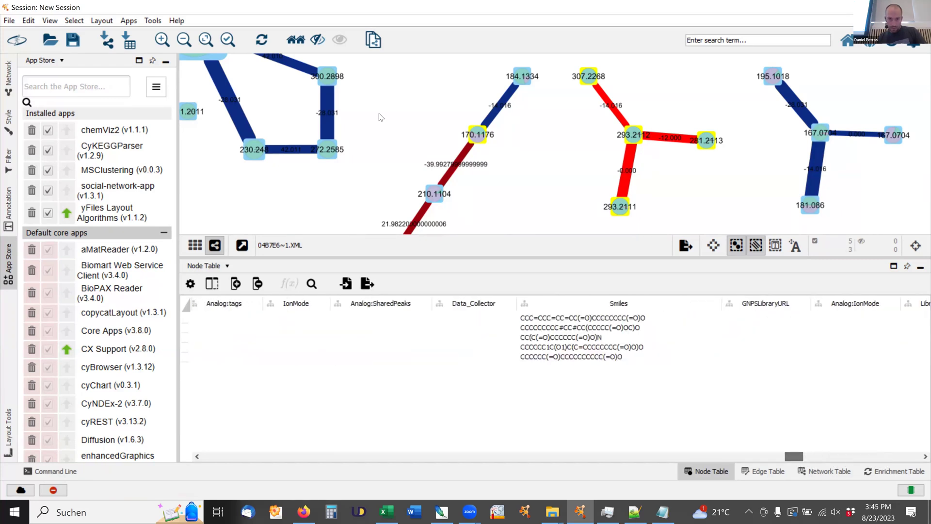
Step: Paint chemical structures on the five selected nodes with the Cheminformatics Tools and inspect the drawing on node 293.2112
{"action": "left_click", "coordinate": [129, 22]}
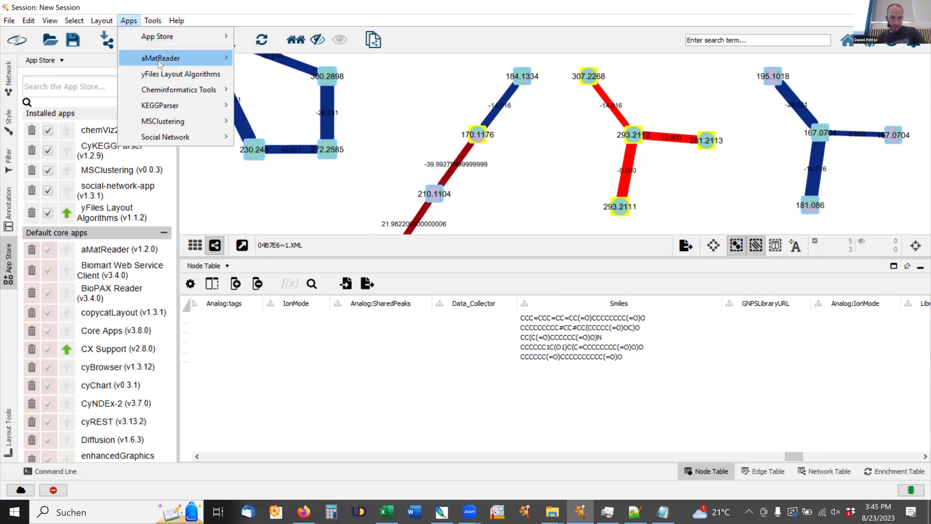
{"action": "mouse_move", "coordinate": [178, 88]}
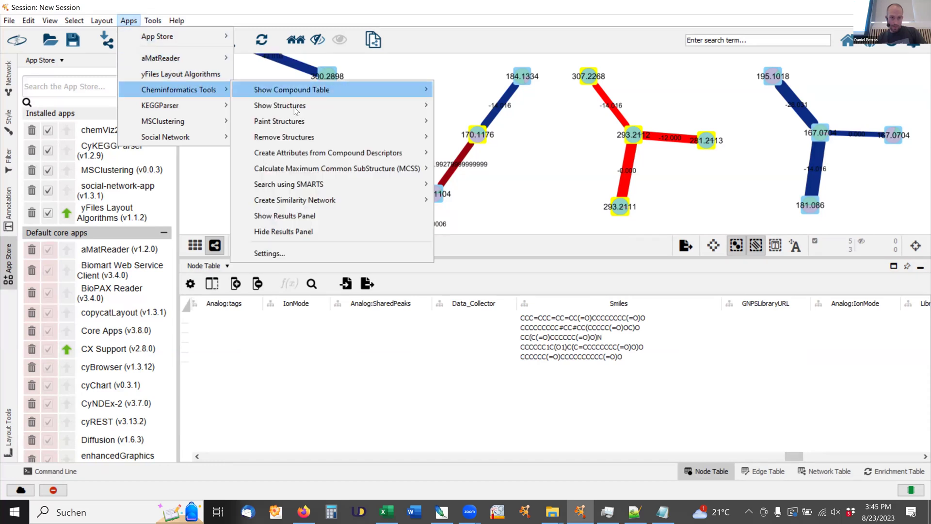
{"action": "mouse_move", "coordinate": [411, 126]}
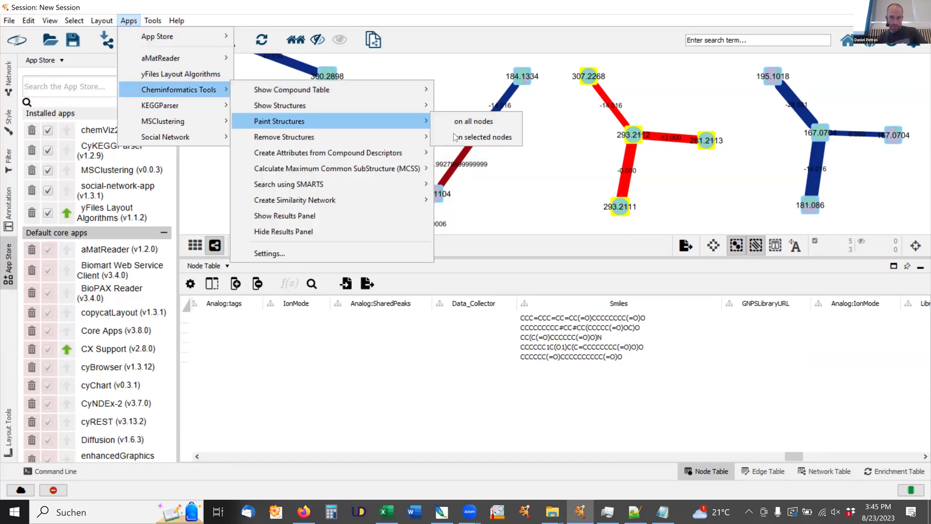
{"action": "left_click", "coordinate": [480, 137]}
{"action": "scroll", "coordinate": [600, 140], "scroll_direction": "up", "scroll_amount": 8}
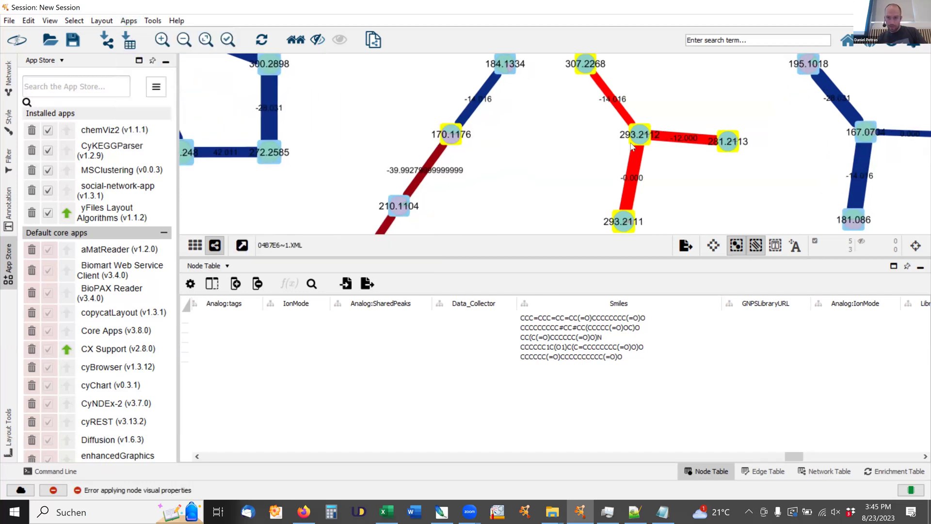
{"action": "scroll", "coordinate": [603, 153], "scroll_direction": "up", "scroll_amount": 1}
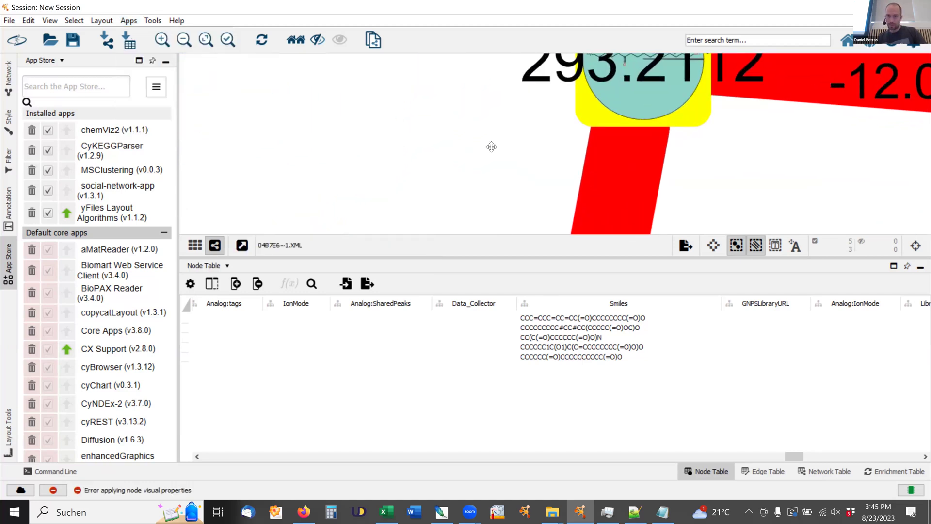
{"action": "scroll", "coordinate": [504, 112], "scroll_direction": "up", "scroll_amount": 2}
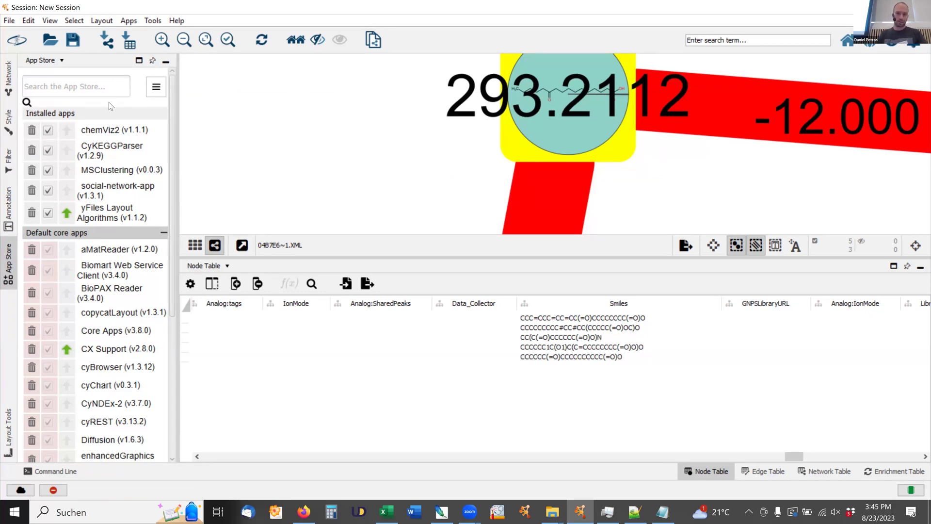
Step: Remove the precursor mass mapping from the node Label style and inspect the uncovered structure on the central cluster node
{"action": "left_click", "coordinate": [8, 116]}
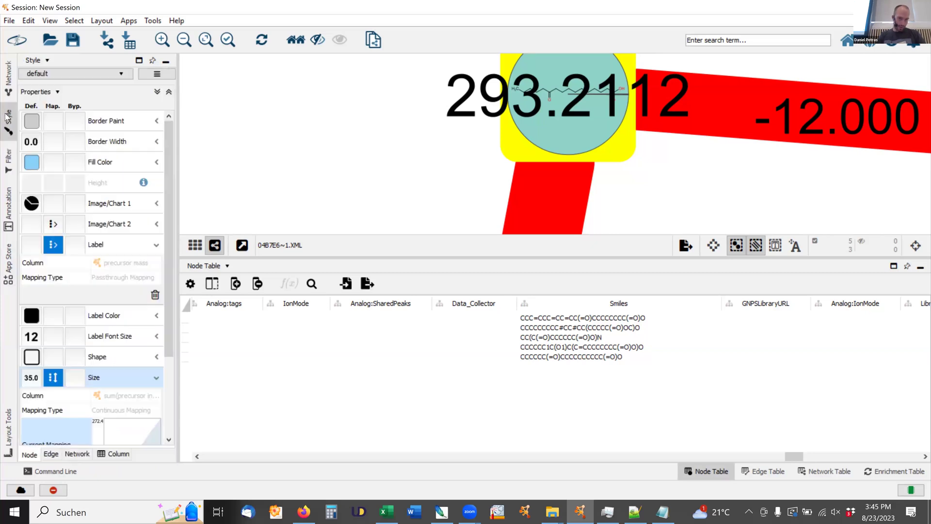
{"action": "left_click", "coordinate": [155, 295]}
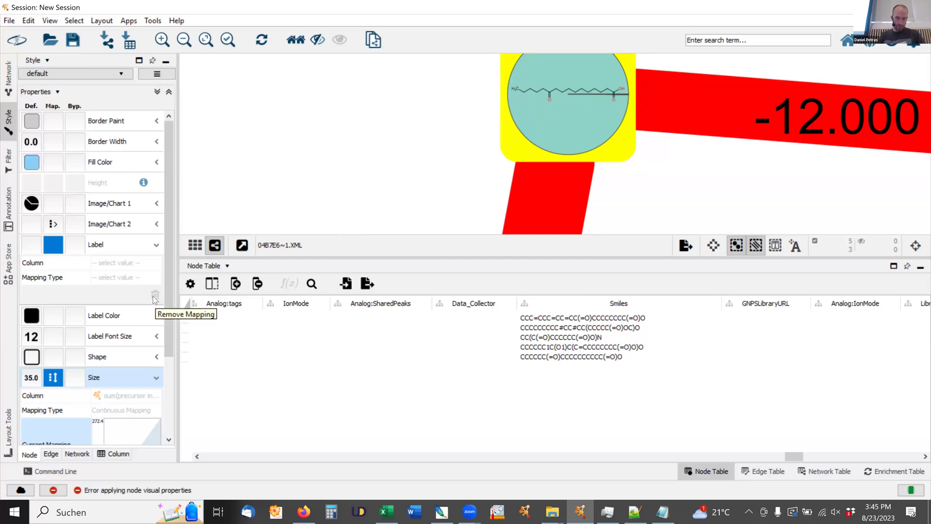
{"action": "scroll", "coordinate": [374, 141], "scroll_direction": "up", "scroll_amount": 2}
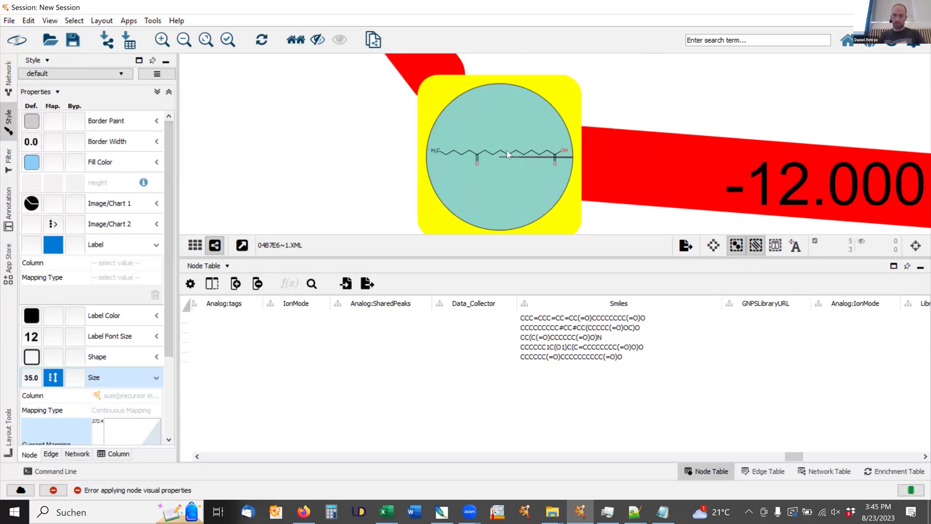
{"action": "scroll", "coordinate": [507, 152], "scroll_direction": "up", "scroll_amount": 1}
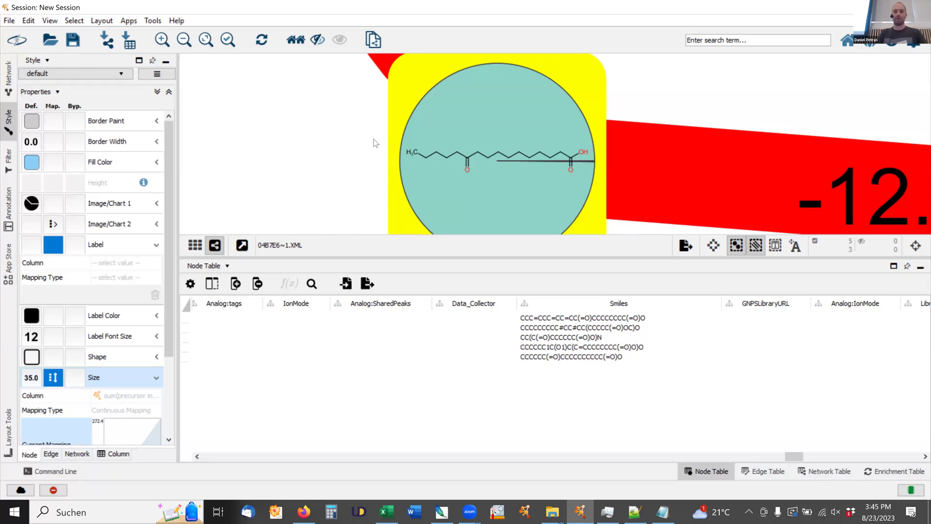
{"action": "scroll", "coordinate": [375, 143], "scroll_direction": "down", "scroll_amount": 4}
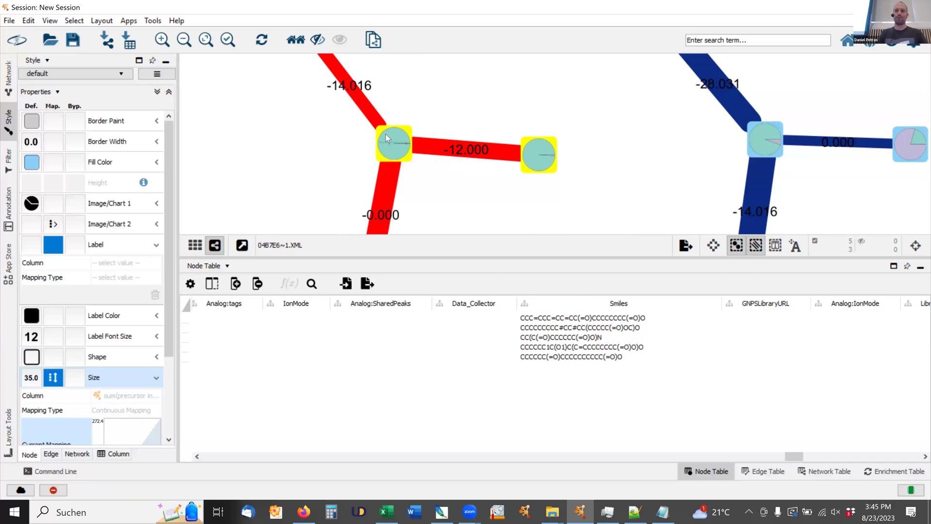